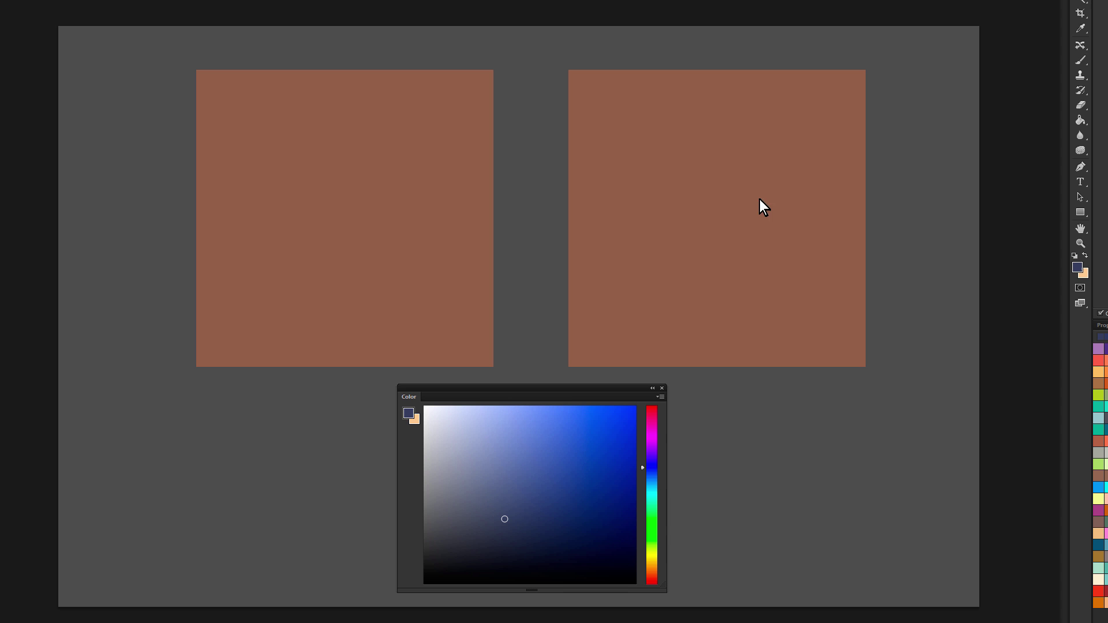
# Step: Activate the Brush tool, sample the left square's brown, and choose a large soft round brush
pyautogui.press('b')
pyautogui.keyDown('alt'); pyautogui.click(390, 156); pyautogui.keyUp('alt')
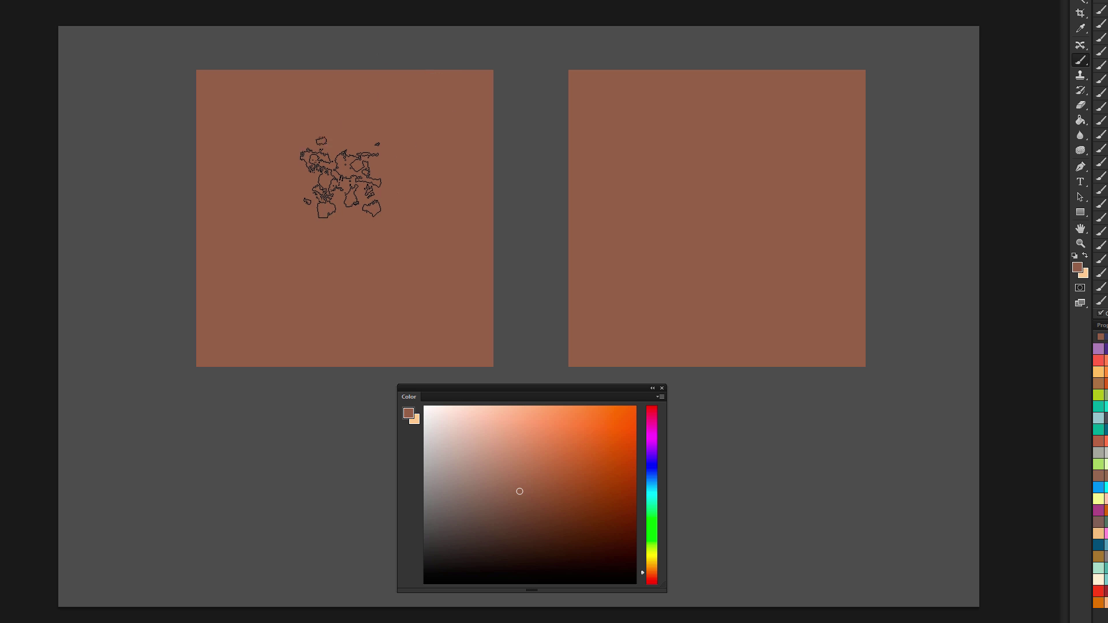
pyautogui.keyDown('alt'); pyautogui.rightClick(386, 161); pyautogui.keyUp('alt')
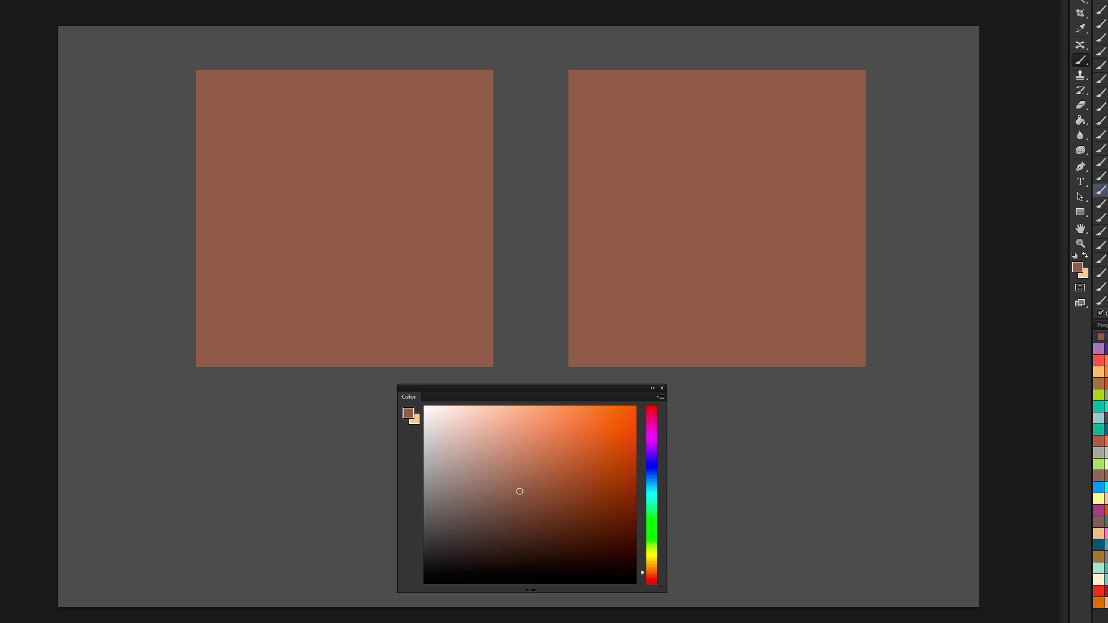
pyautogui.keyDown('alt'); pyautogui.rightClick(386, 153); pyautogui.keyUp('alt')
pyautogui.click(515, 420)
pyautogui.moveTo(358, 115)
pyautogui.mouseDown()
pyautogui.moveTo(393, 222)
pyautogui.moveTo(384, 238)
pyautogui.mouseUp()
pyautogui.hotkey('ctrl', 'z')
# Step: Shade the left square with progressively lighter tints of the same orange-brown hue, finishing with a small pale highlight near its right edge
pyautogui.keyDown('alt'); pyautogui.rightClick(428, 200); pyautogui.keyUp('alt')
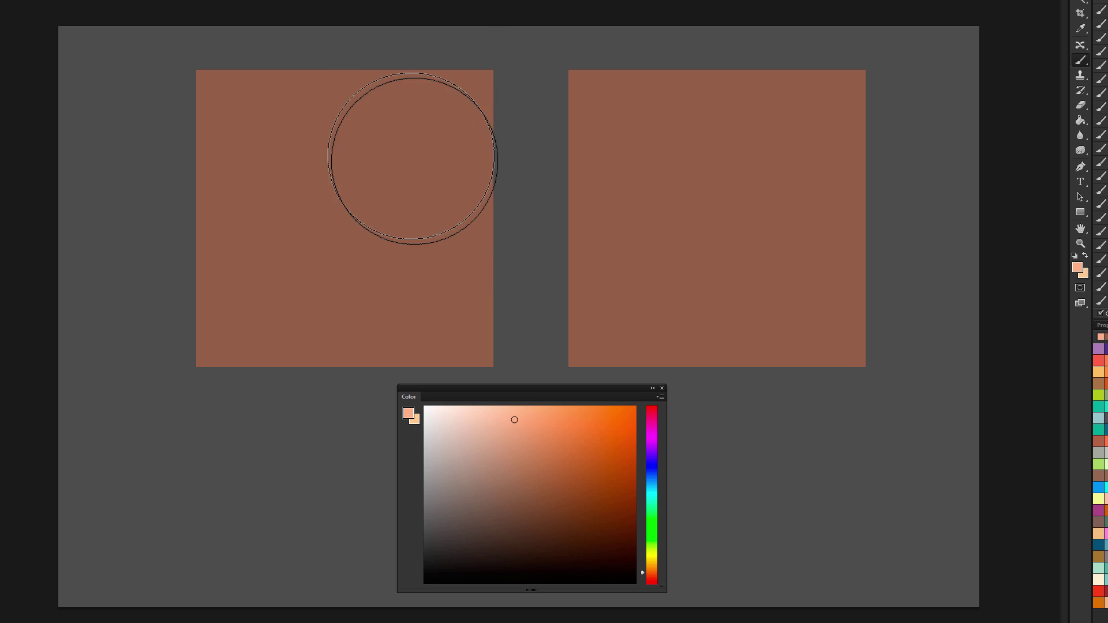
pyautogui.keyDown('alt'); pyautogui.click(420, 214); pyautogui.keyUp('alt')
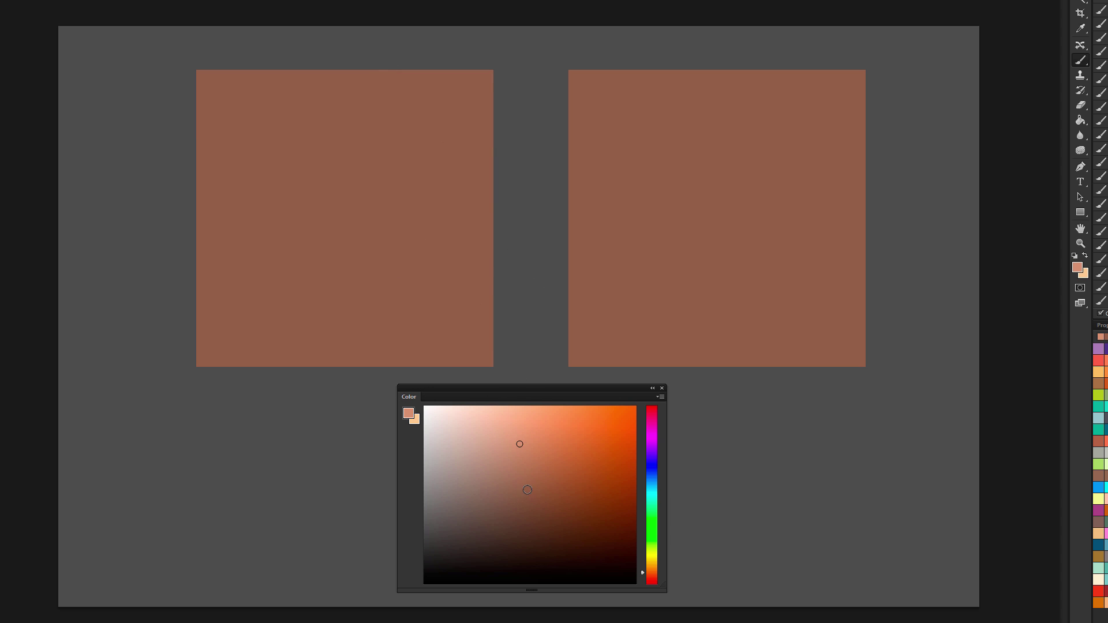
pyautogui.moveTo(405, 149); pyautogui.dragTo(408, 144)
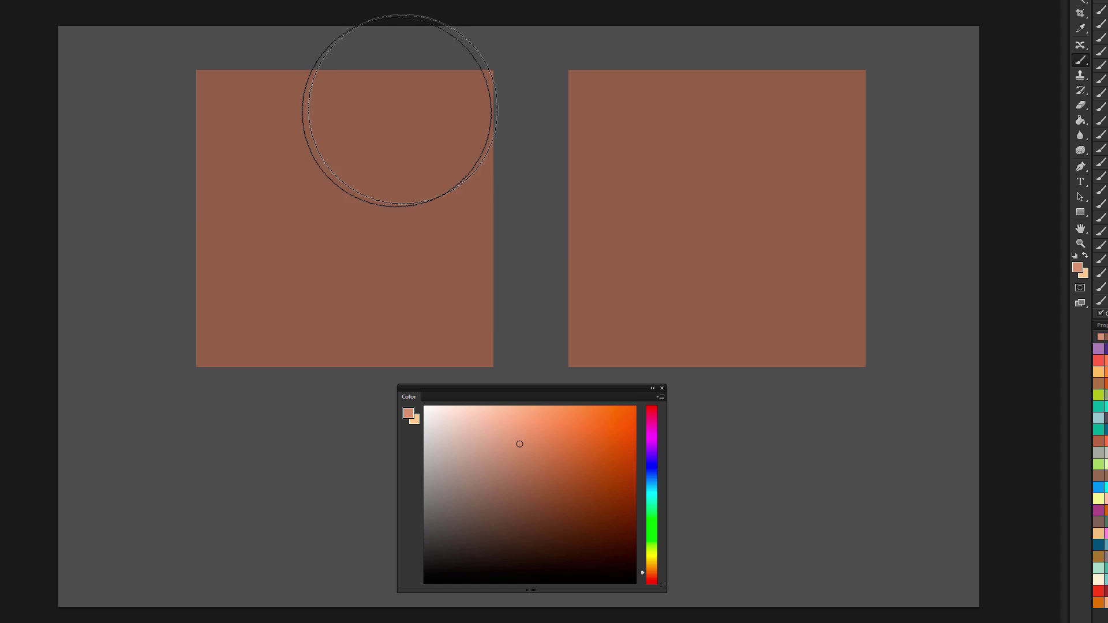
pyautogui.moveTo(381, 70)
pyautogui.mouseDown()
pyautogui.moveTo(365, 284)
pyautogui.moveTo(389, 308)
pyautogui.moveTo(428, 287)
pyautogui.moveTo(377, 80)
pyautogui.moveTo(351, 284)
pyautogui.moveTo(427, 270)
pyautogui.moveTo(443, 194)
pyautogui.moveTo(432, 336)
pyautogui.moveTo(388, 395)
pyautogui.mouseUp()
pyautogui.moveTo(431, 220); pyautogui.dragTo(423, 221)
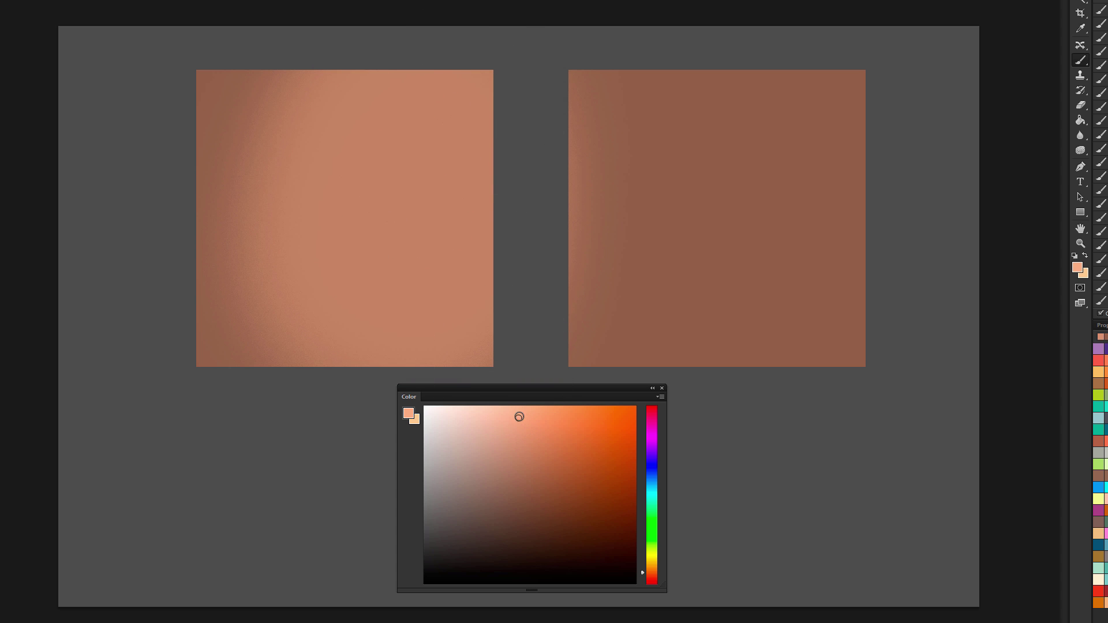
pyautogui.moveTo(428, 192)
pyautogui.mouseDown()
pyautogui.moveTo(453, 280)
pyautogui.moveTo(473, 39)
pyautogui.mouseUp()
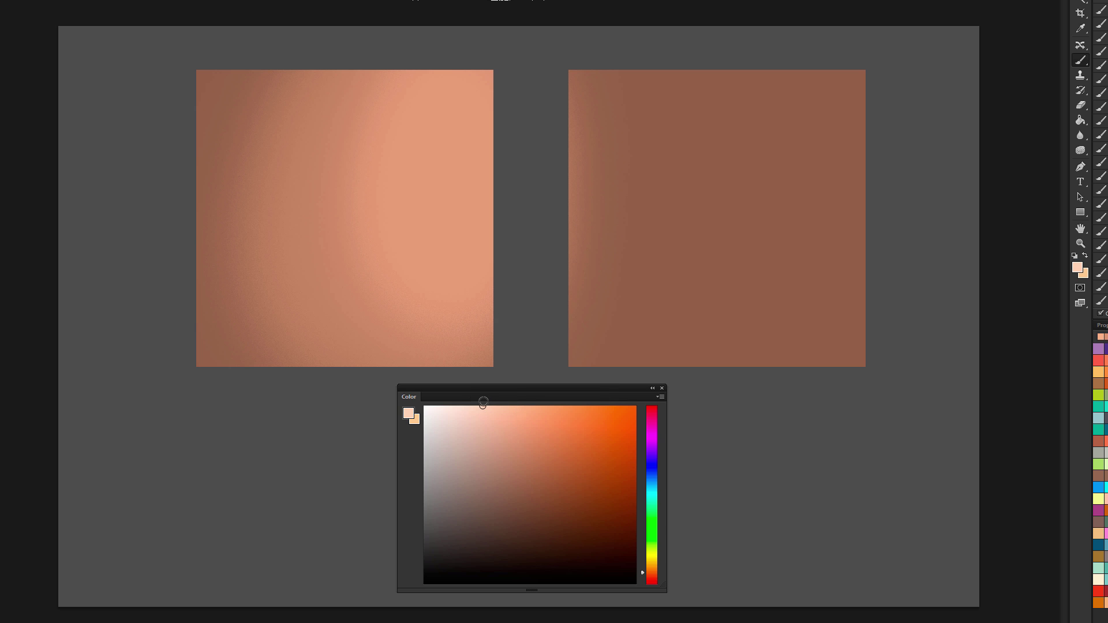
pyautogui.moveTo(445, 161); pyautogui.dragTo(457, 186)
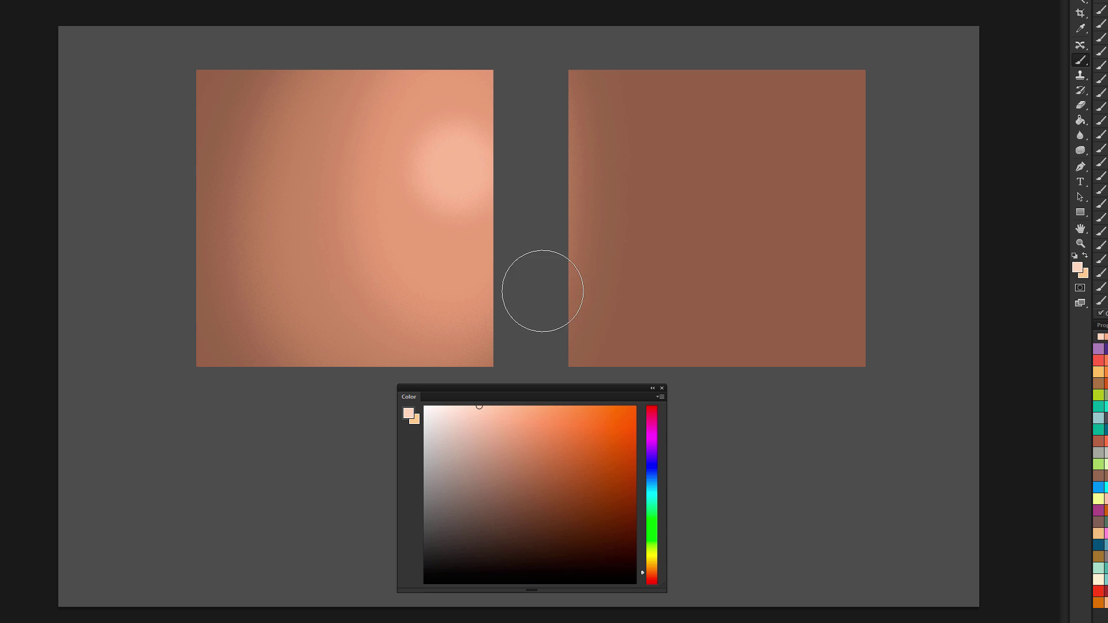
# Step: Paint soft dark brown shadows of the same hue along the left edge and lower-left area of the left square
pyautogui.keyDown('alt'); pyautogui.click(214, 73); pyautogui.keyUp('alt')
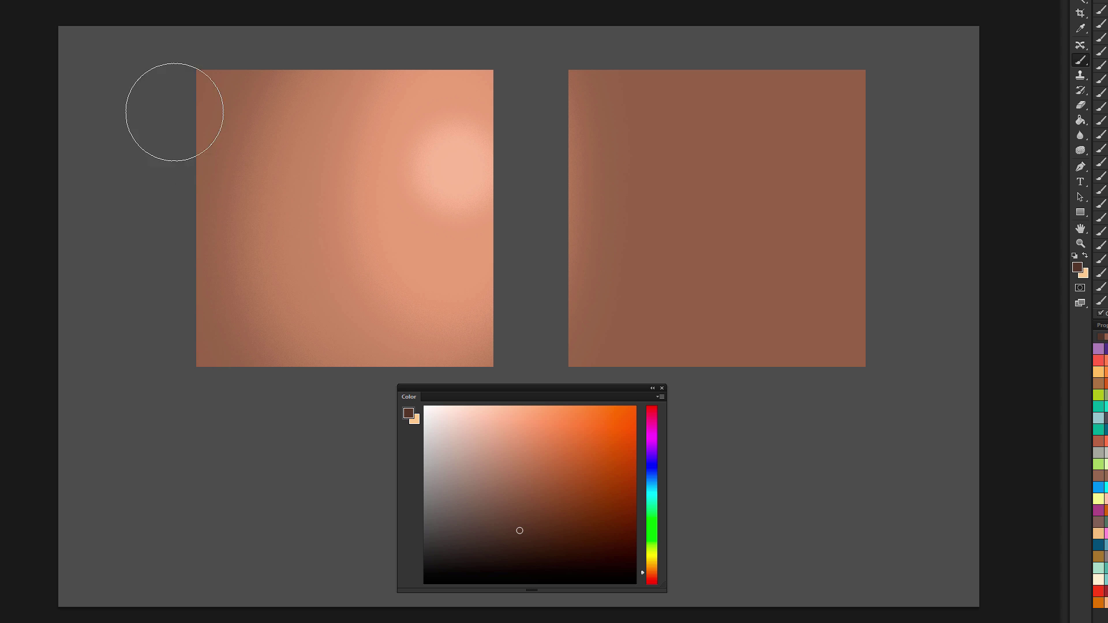
pyautogui.moveTo(174, 111)
pyautogui.mouseDown()
pyautogui.moveTo(250, 356)
pyautogui.moveTo(294, 369)
pyautogui.mouseUp()
pyautogui.moveTo(166, 54); pyautogui.dragTo(272, 337)
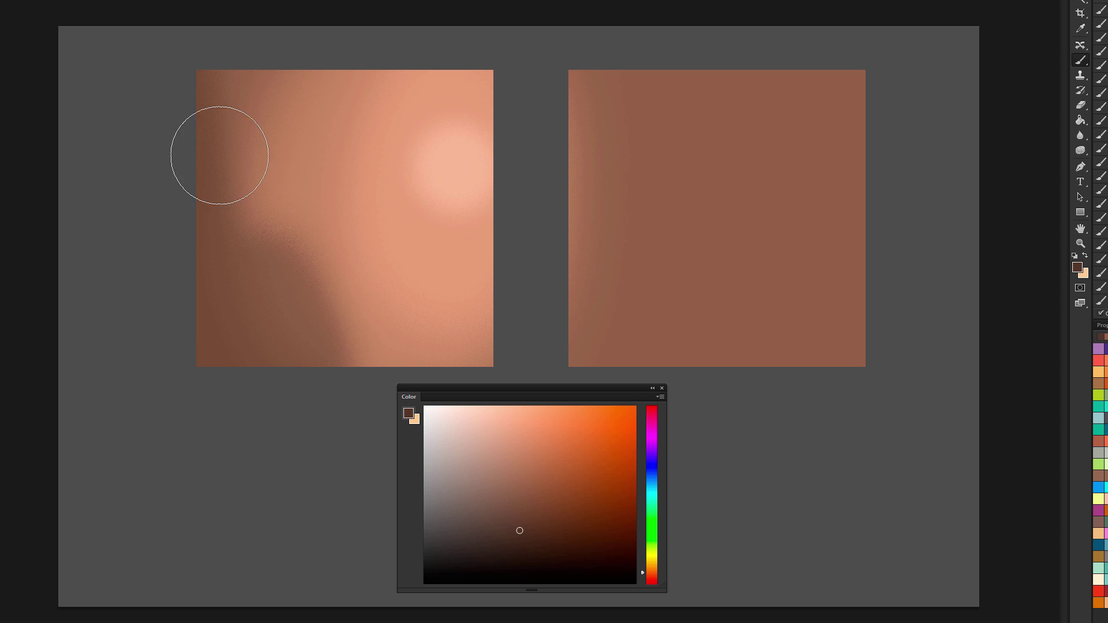
pyautogui.moveTo(288, 261); pyautogui.dragTo(294, 421)
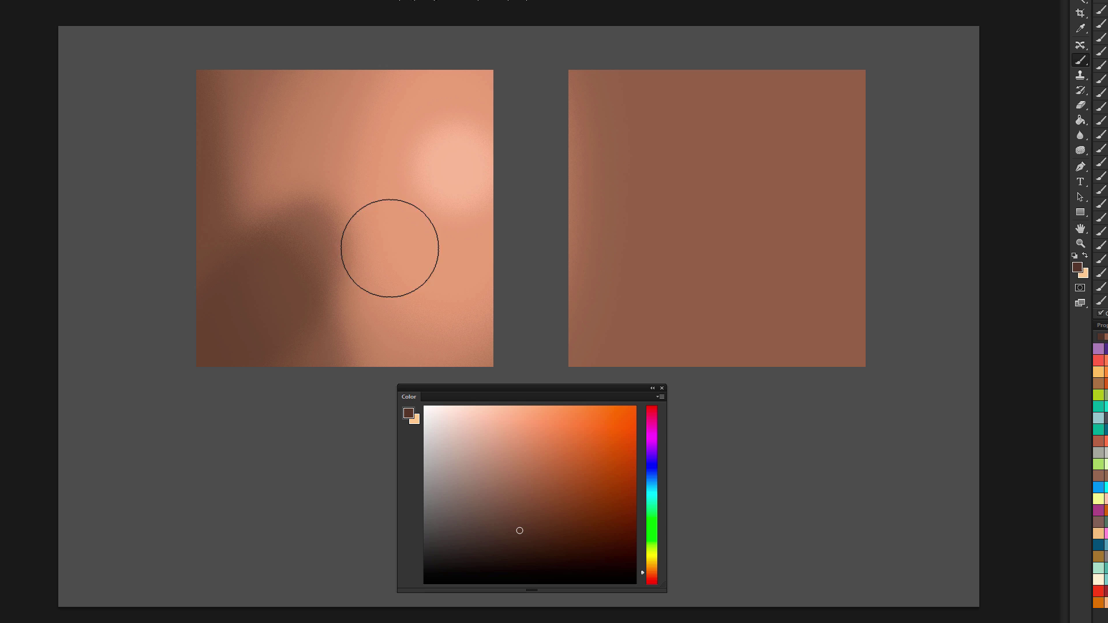
# Step: Sample the highlight, midtones and shadows across the left square to compare their hue, saturation and brightness
pyautogui.keyDown('alt'); pyautogui.click(453, 160); pyautogui.keyUp('alt')
pyautogui.keyDown('alt'); pyautogui.click(384, 137); pyautogui.keyUp('alt')
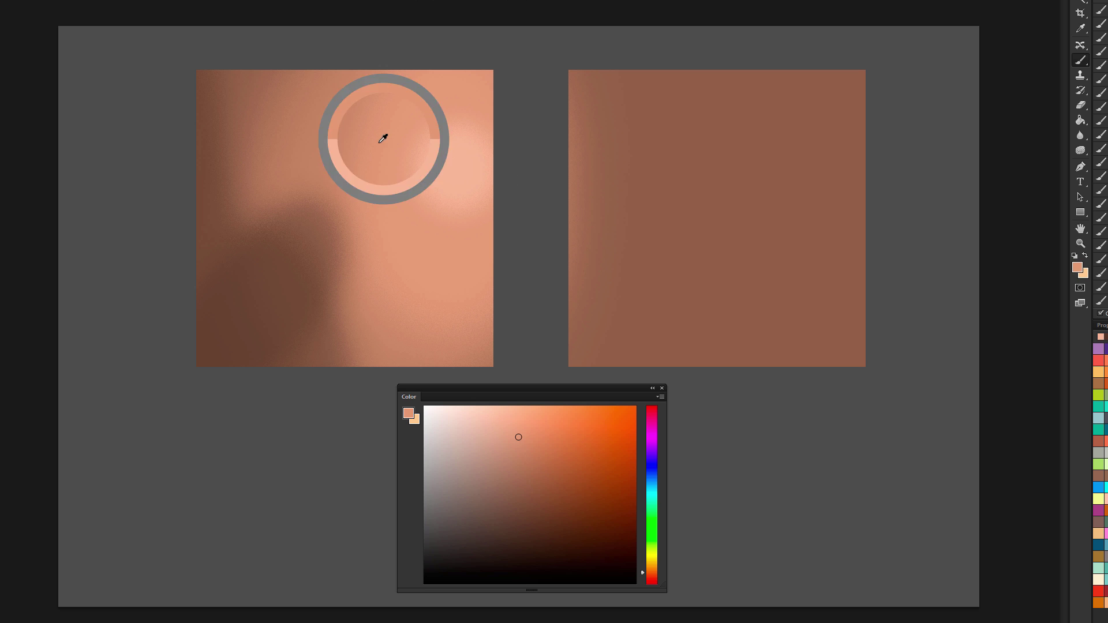
pyautogui.keyDown('alt'); pyautogui.click(282, 100); pyautogui.keyUp('alt')
pyautogui.keyDown('alt'); pyautogui.click(284, 104); pyautogui.keyUp('alt')
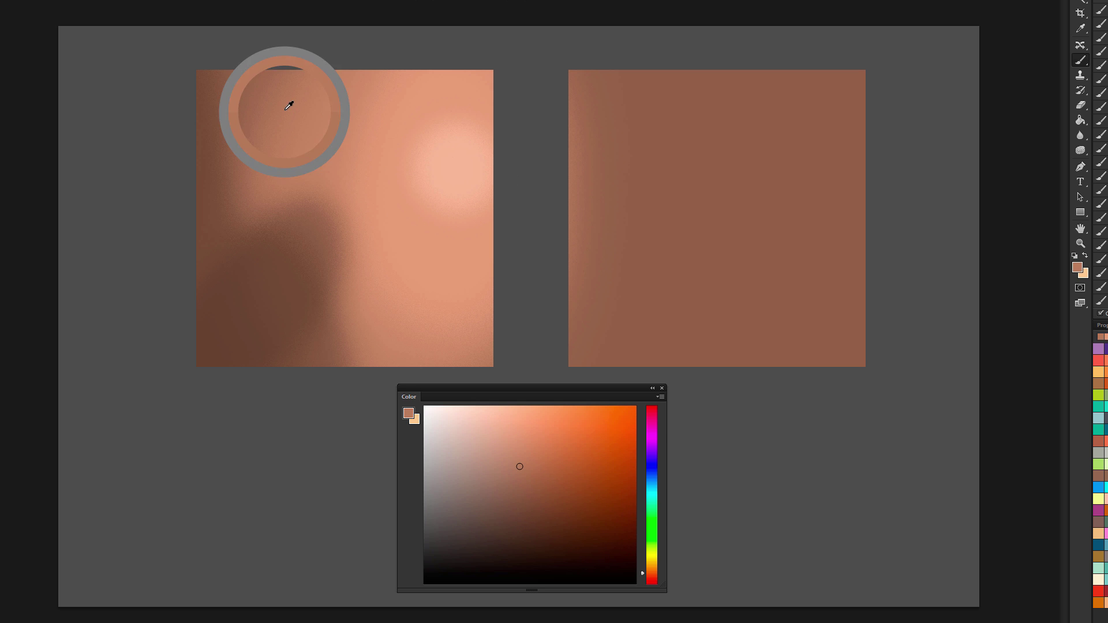
pyautogui.keyDown('alt'); pyautogui.click(267, 282); pyautogui.keyUp('alt')
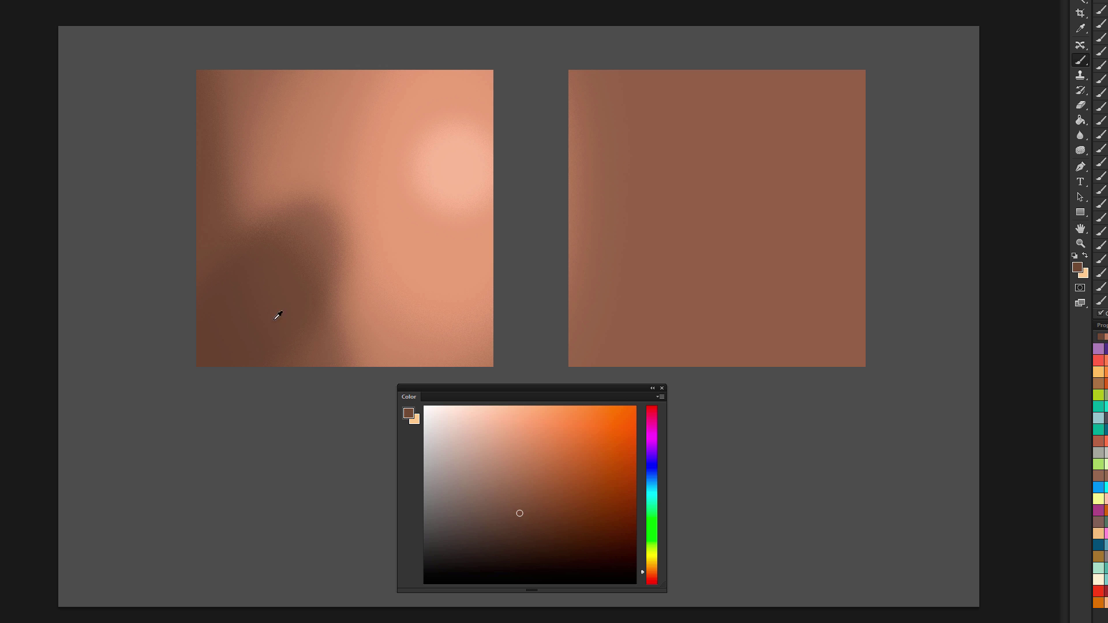
pyautogui.keyDown('alt'); pyautogui.click(277, 257); pyautogui.keyUp('alt')
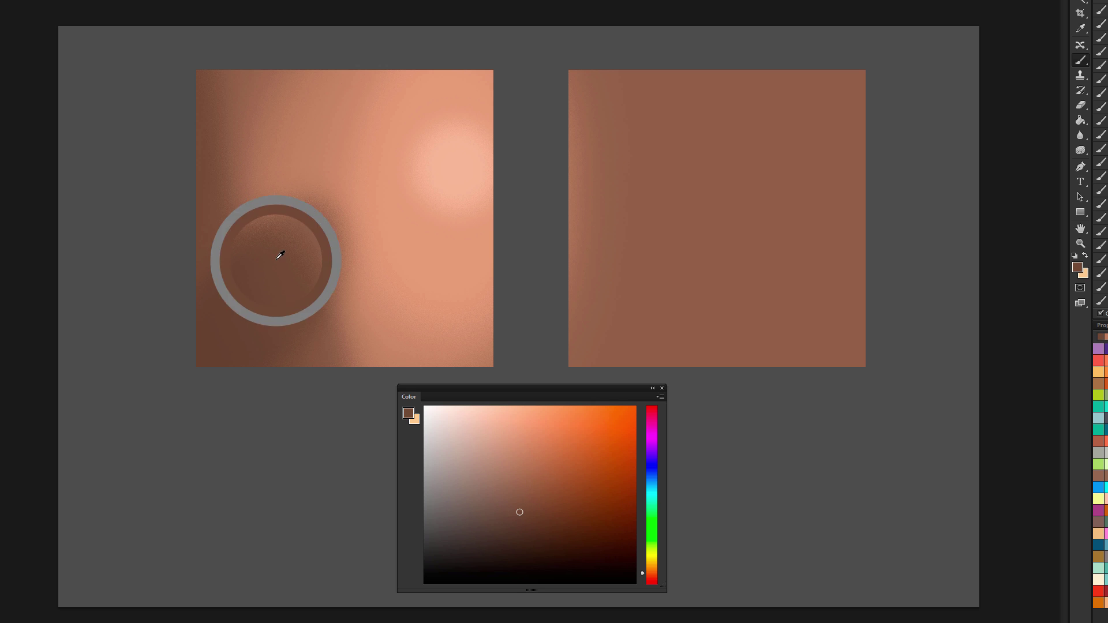
pyautogui.keyDown('alt'); pyautogui.click(297, 174); pyautogui.keyUp('alt')
pyautogui.keyDown('alt'); pyautogui.click(379, 142); pyautogui.keyUp('alt')
pyautogui.keyDown('alt'); pyautogui.click(443, 176); pyautogui.keyUp('alt')
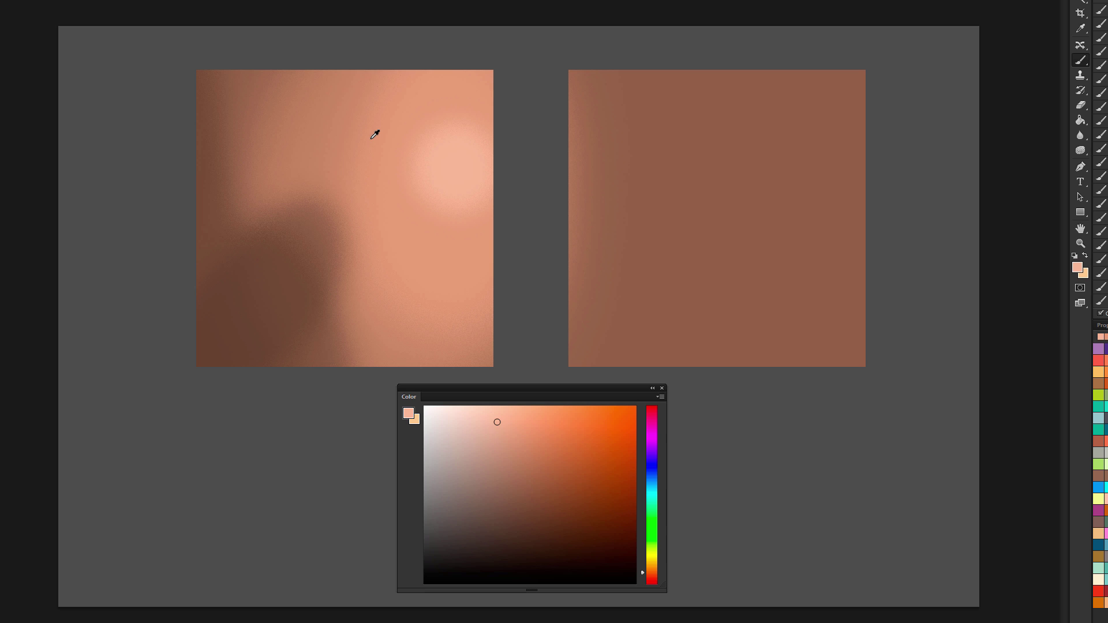
pyautogui.keyDown('alt'); pyautogui.click(344, 166); pyautogui.keyUp('alt')
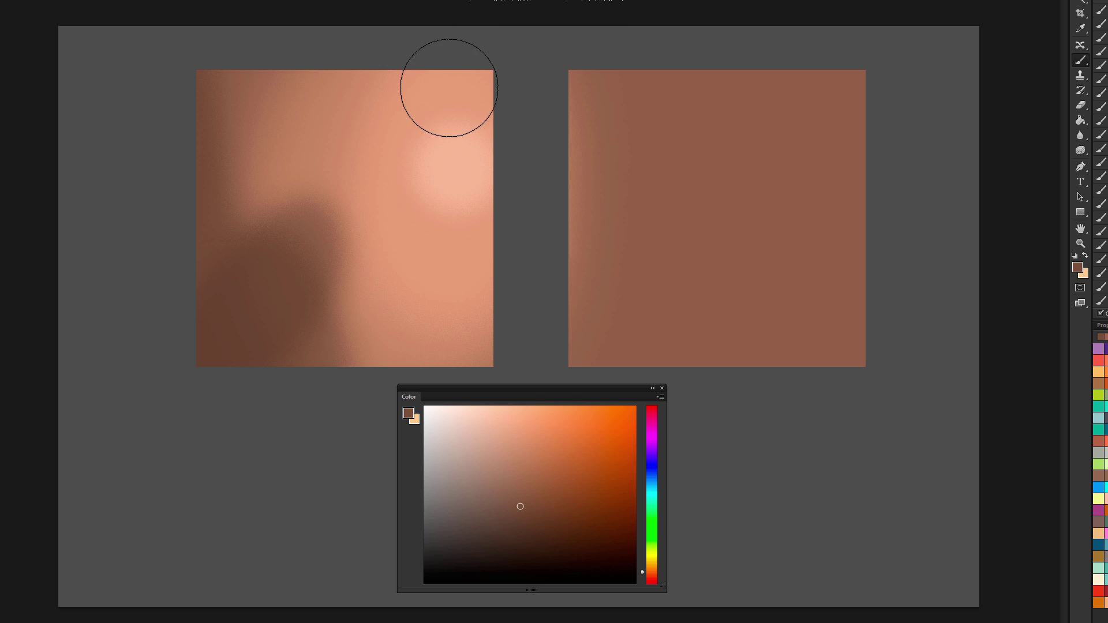
# Step: Paint the right square's lit side with lighter tones, shifting the hue from brown toward orange and yellow
pyautogui.keyDown('alt'); pyautogui.click(735, 188); pyautogui.keyUp('alt')
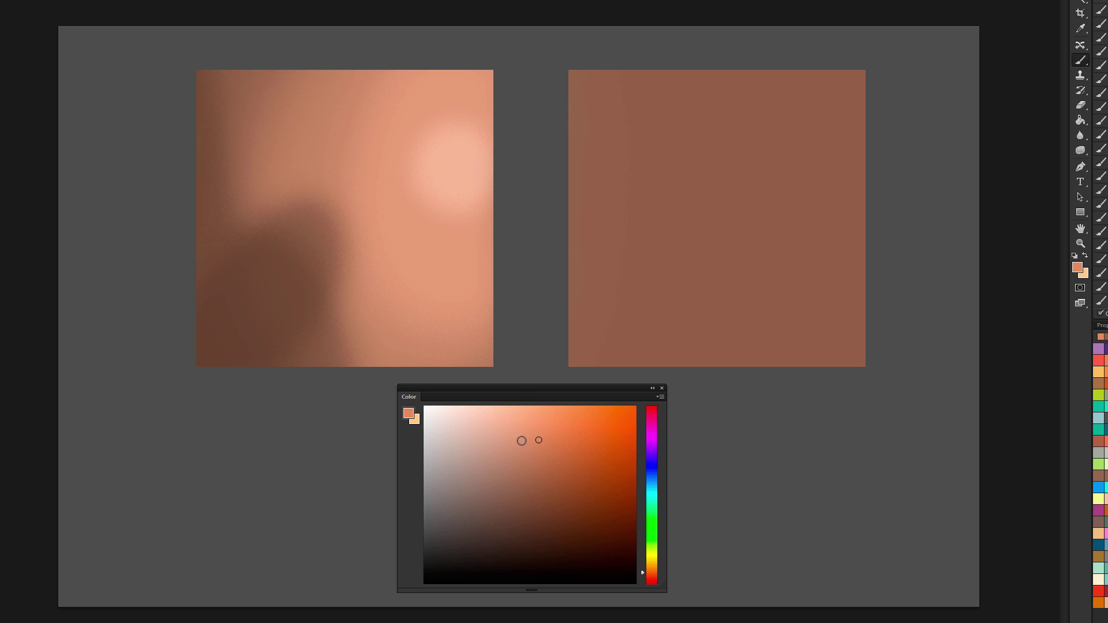
pyautogui.click(649, 570)
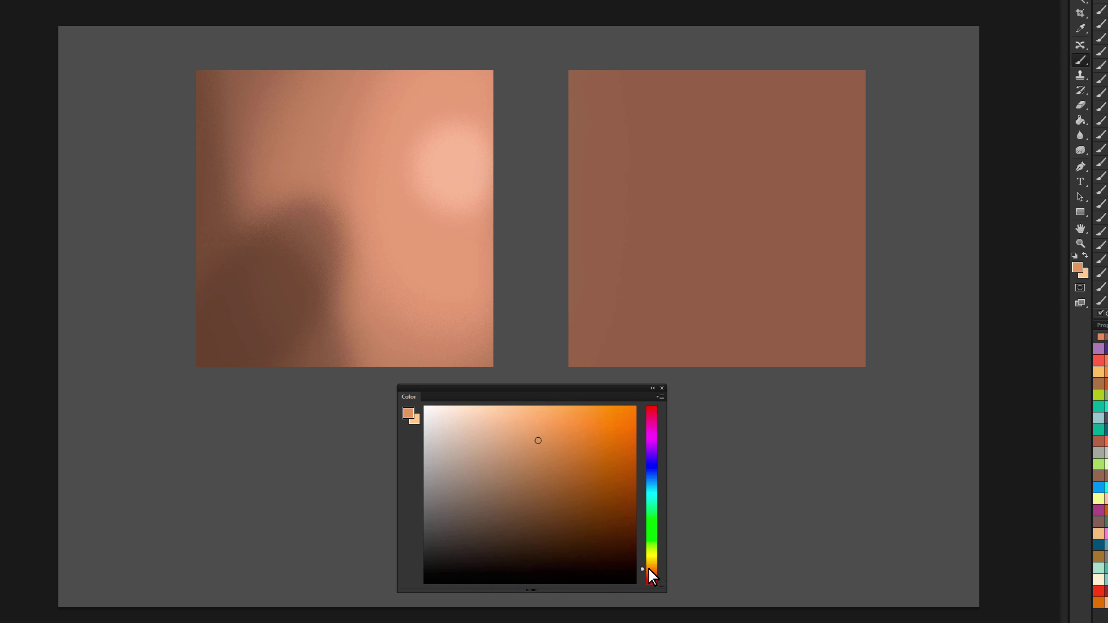
pyautogui.moveTo(742, 203)
pyautogui.mouseDown()
pyautogui.moveTo(772, 99)
pyautogui.moveTo(777, 321)
pyautogui.moveTo(809, 264)
pyautogui.moveTo(787, 136)
pyautogui.moveTo(854, 167)
pyautogui.moveTo(816, 12)
pyautogui.mouseUp()
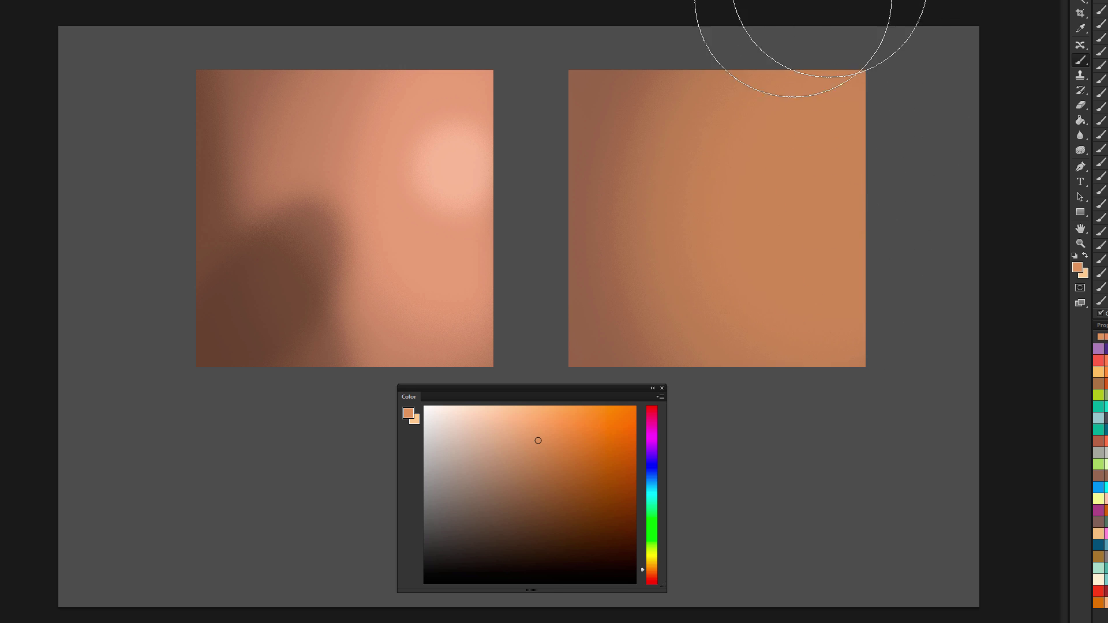
pyautogui.moveTo(727, 195)
pyautogui.keyDown('alt'); pyautogui.mouseDown()
pyautogui.moveTo(717, 127)
pyautogui.moveTo(711, 139)
pyautogui.mouseUp(); pyautogui.keyUp('alt')
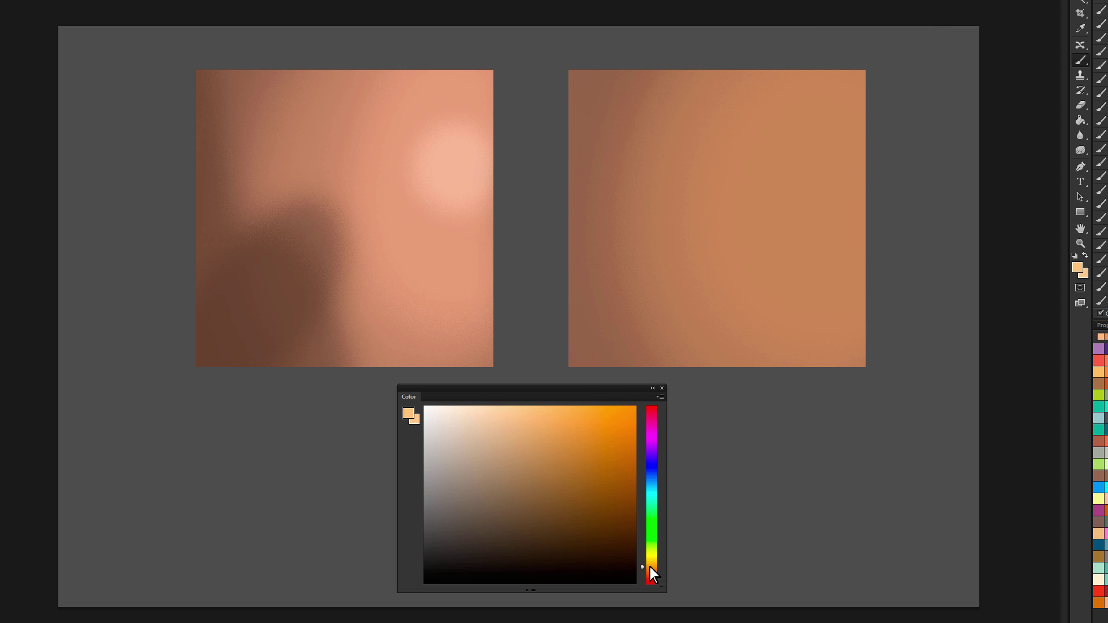
pyautogui.moveTo(784, 161)
pyautogui.mouseDown()
pyautogui.moveTo(821, 215)
pyautogui.moveTo(858, 168)
pyautogui.moveTo(810, 177)
pyautogui.moveTo(819, 144)
pyautogui.mouseUp()
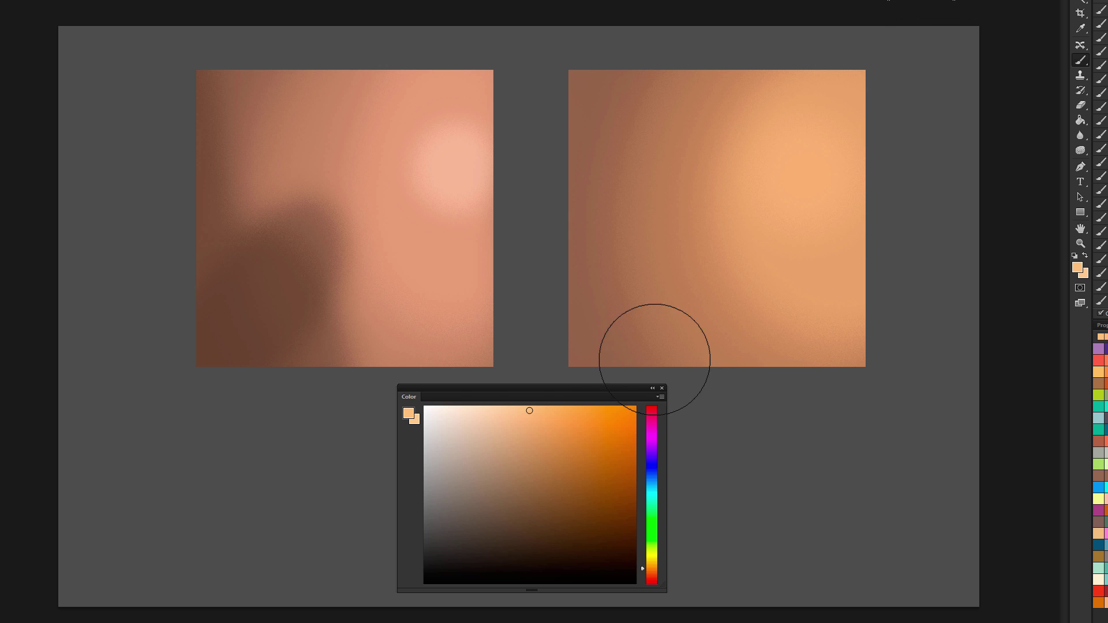
# Step: Pick a dark teal and paint a soft cool shadow down the left edge and lower-left corner of the right square
pyautogui.click(650, 490)
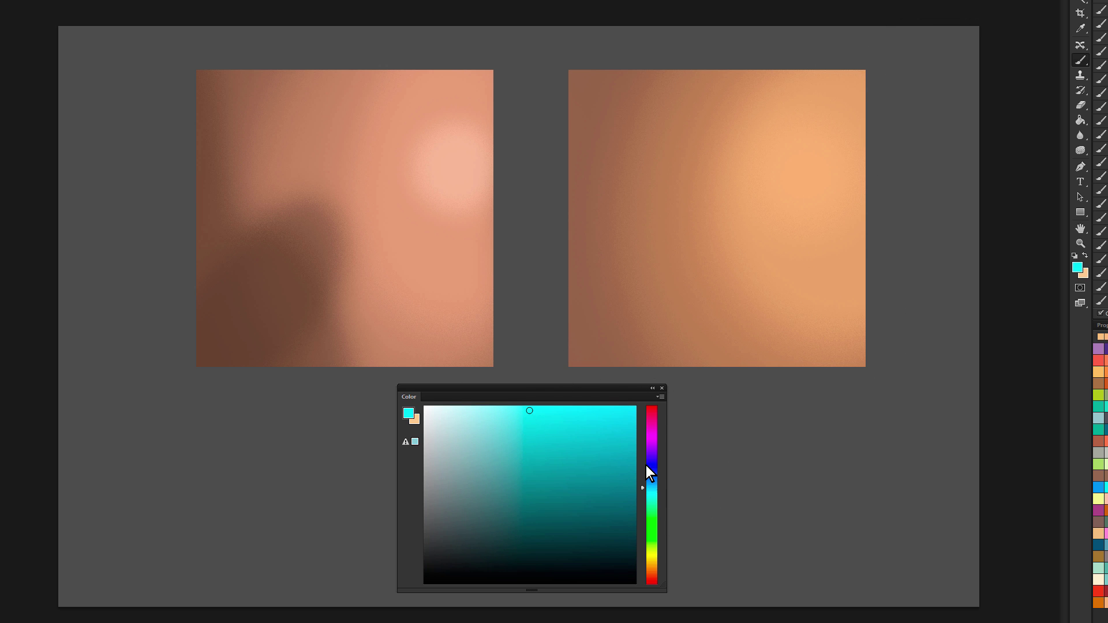
pyautogui.click(548, 500)
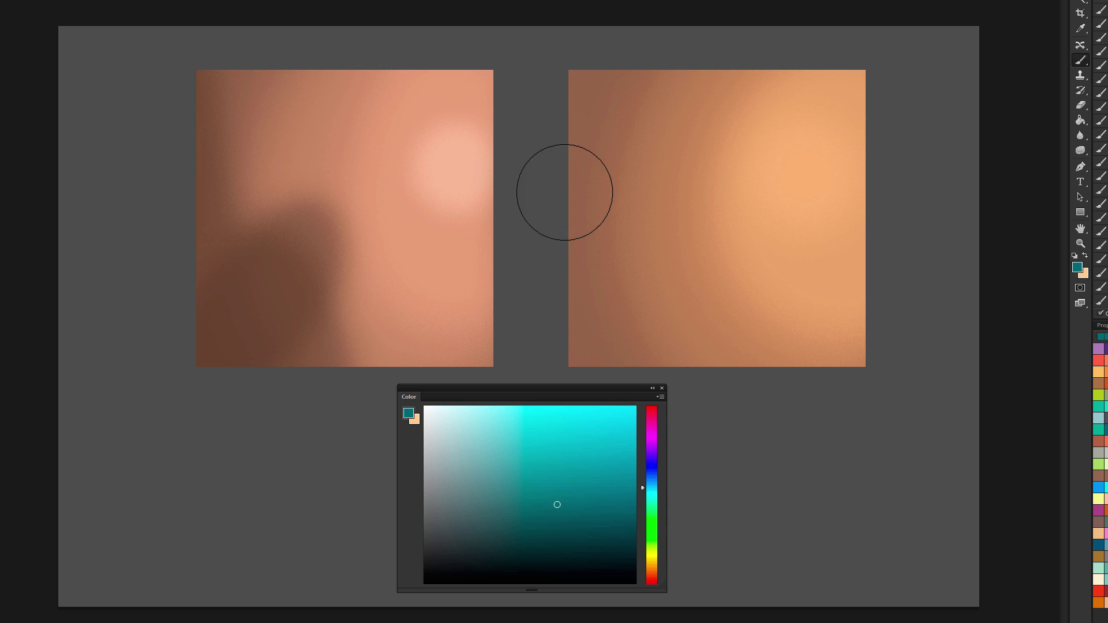
pyautogui.moveTo(564, 192)
pyautogui.mouseDown()
pyautogui.moveTo(579, 288)
pyautogui.moveTo(644, 368)
pyautogui.moveTo(596, 278)
pyautogui.moveTo(572, 144)
pyautogui.moveTo(661, 389)
pyautogui.mouseUp()
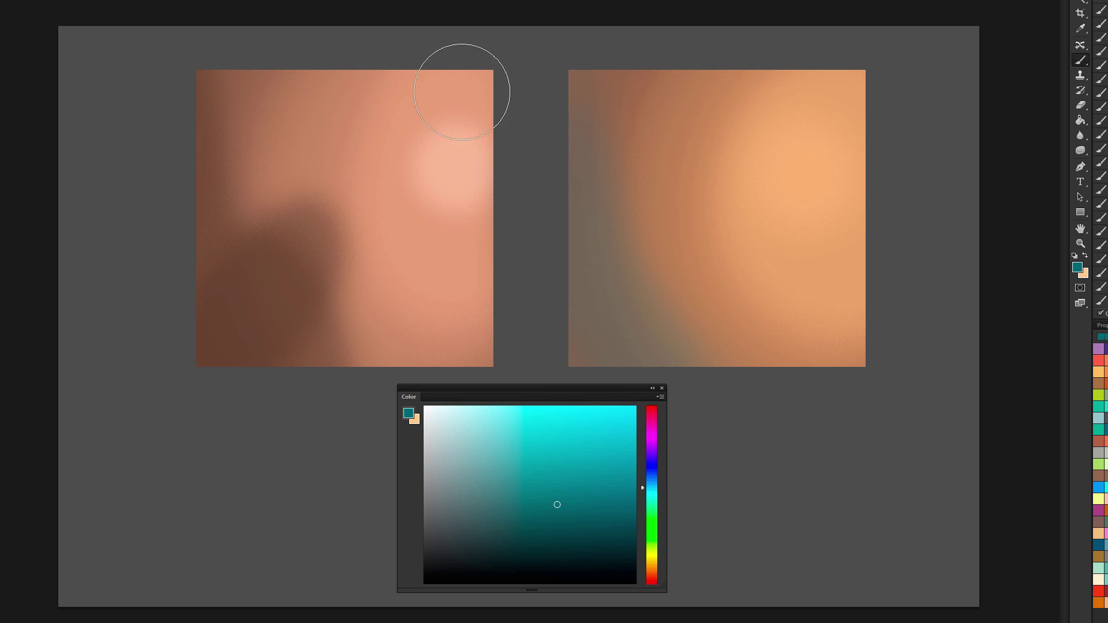
# Step: Undo the golden skin recolouring on the sea king illustration and sample the arm and back tones to compare their hues
pyautogui.keyDown('alt'); pyautogui.click(439, 245); pyautogui.keyUp('alt')
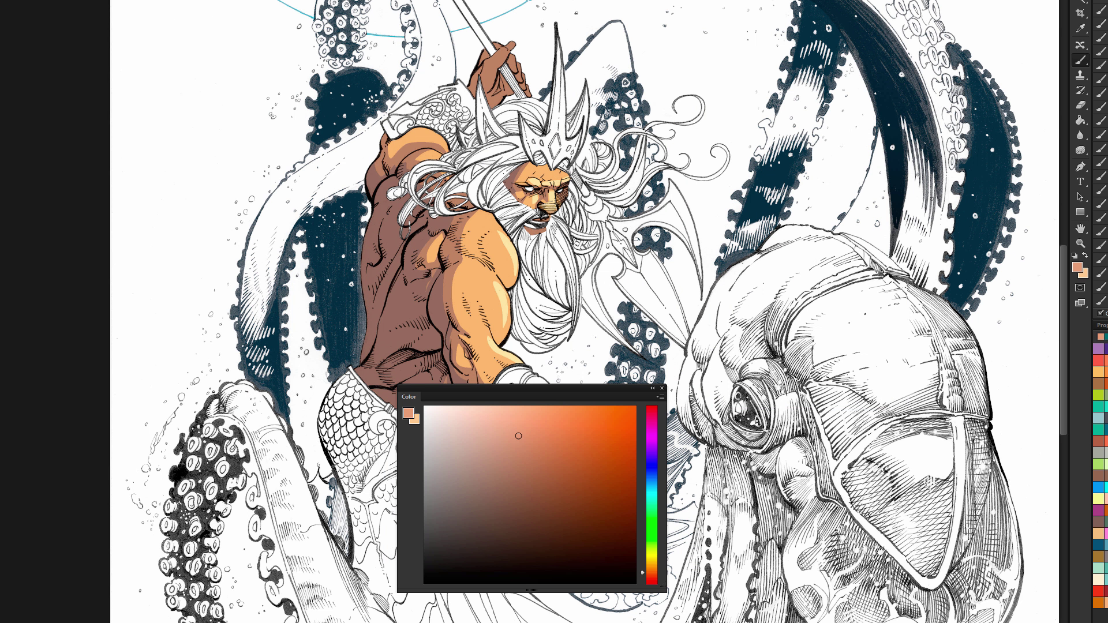
pyautogui.hotkey('ctrl', 'z')
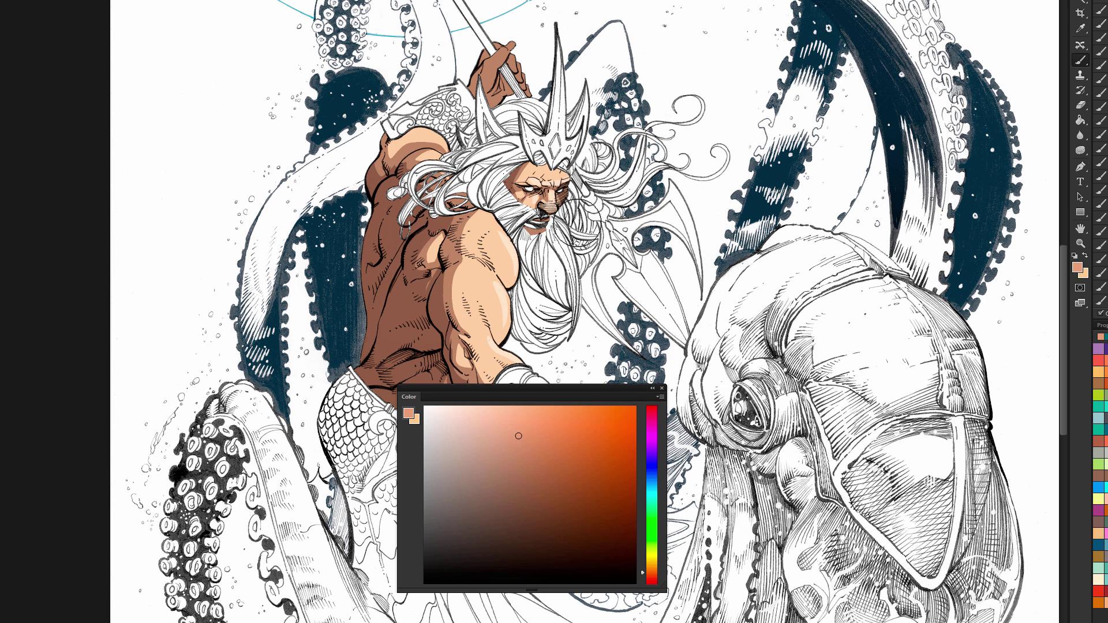
pyautogui.moveTo(560, 235); pyautogui.dragTo(548, 209)
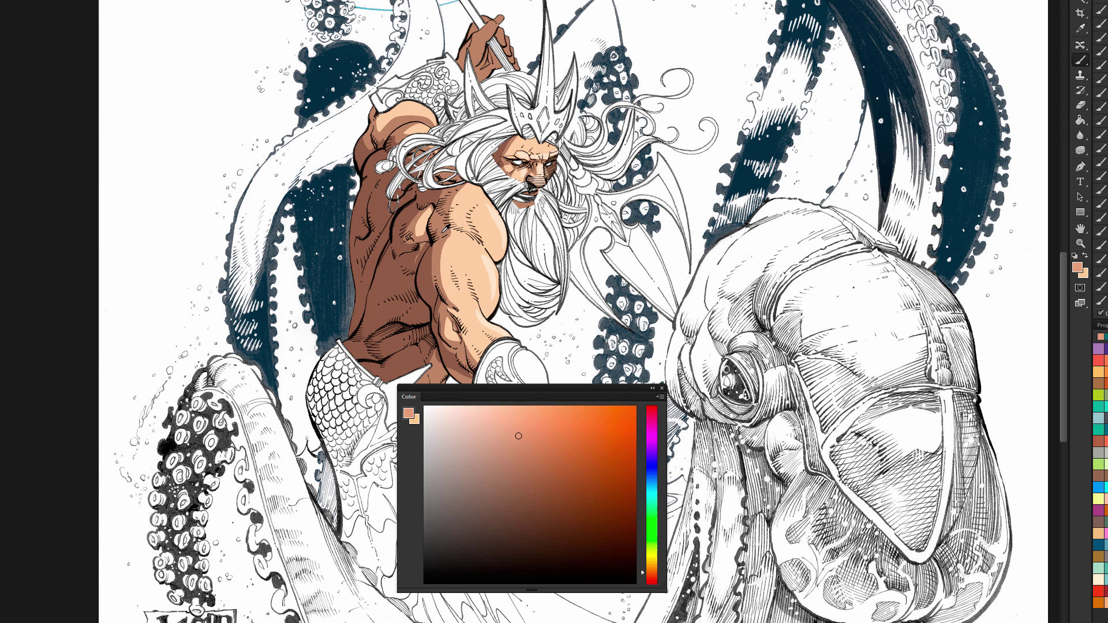
pyautogui.keyDown('alt'); pyautogui.click(445, 229); pyautogui.keyUp('alt')
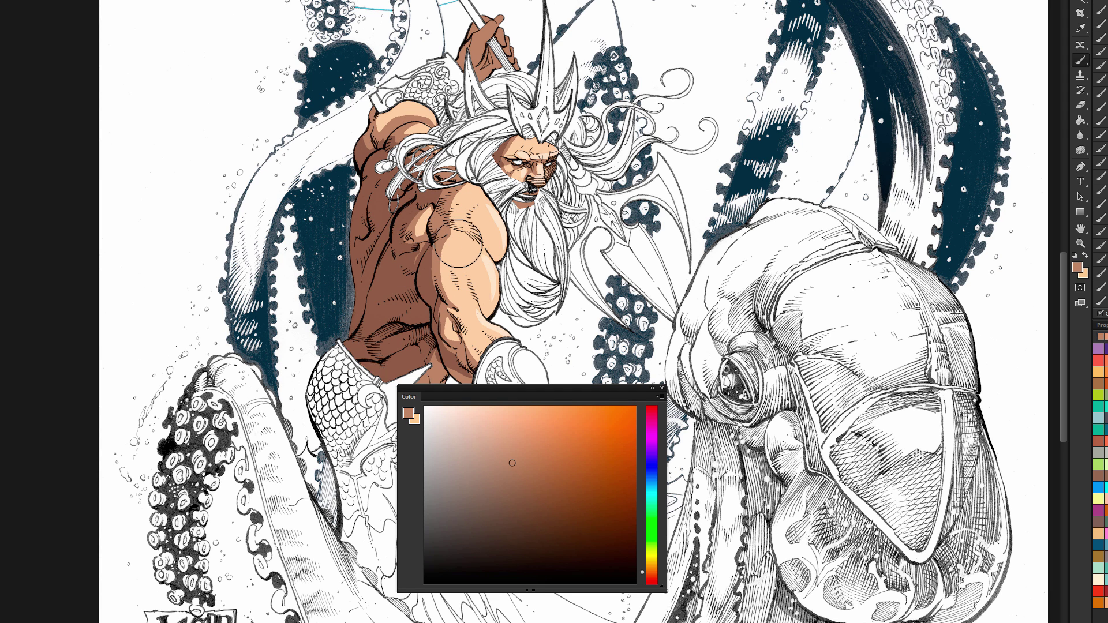
pyautogui.keyDown('alt'); pyautogui.click(462, 243); pyautogui.keyUp('alt')
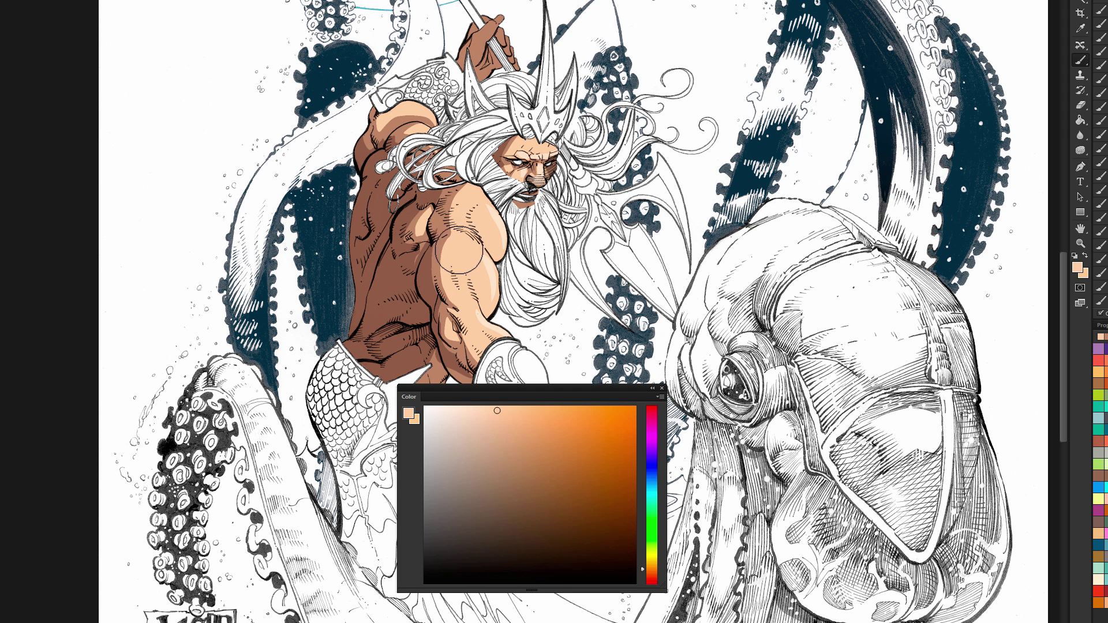
pyautogui.keyDown('alt'); pyautogui.click(488, 266); pyautogui.keyUp('alt')
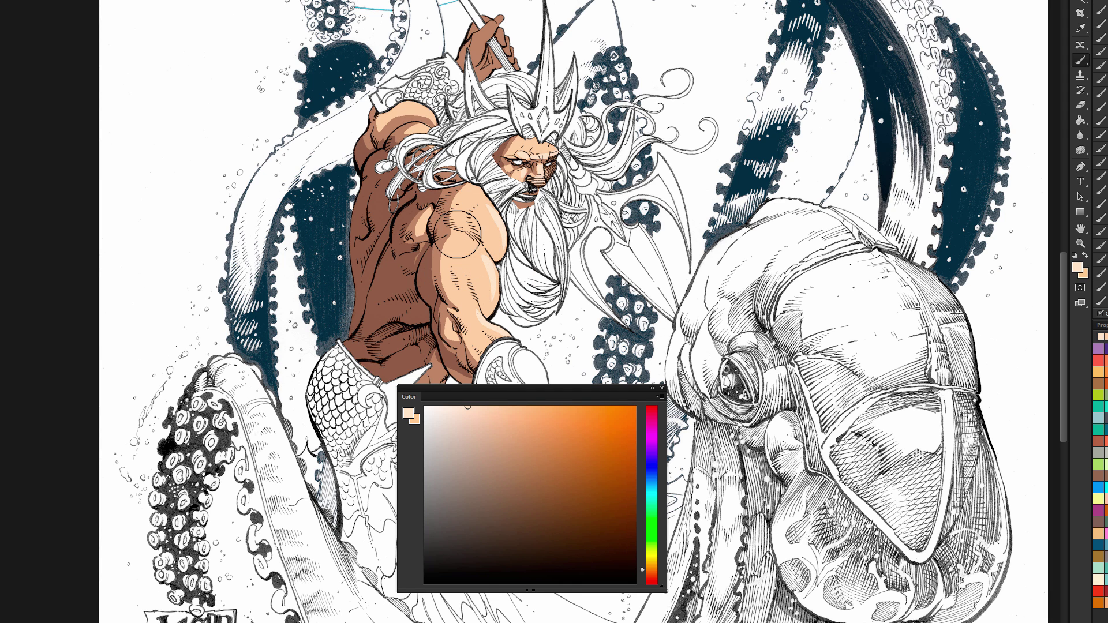
pyautogui.keyDown('alt'); pyautogui.click(396, 269); pyautogui.keyUp('alt')
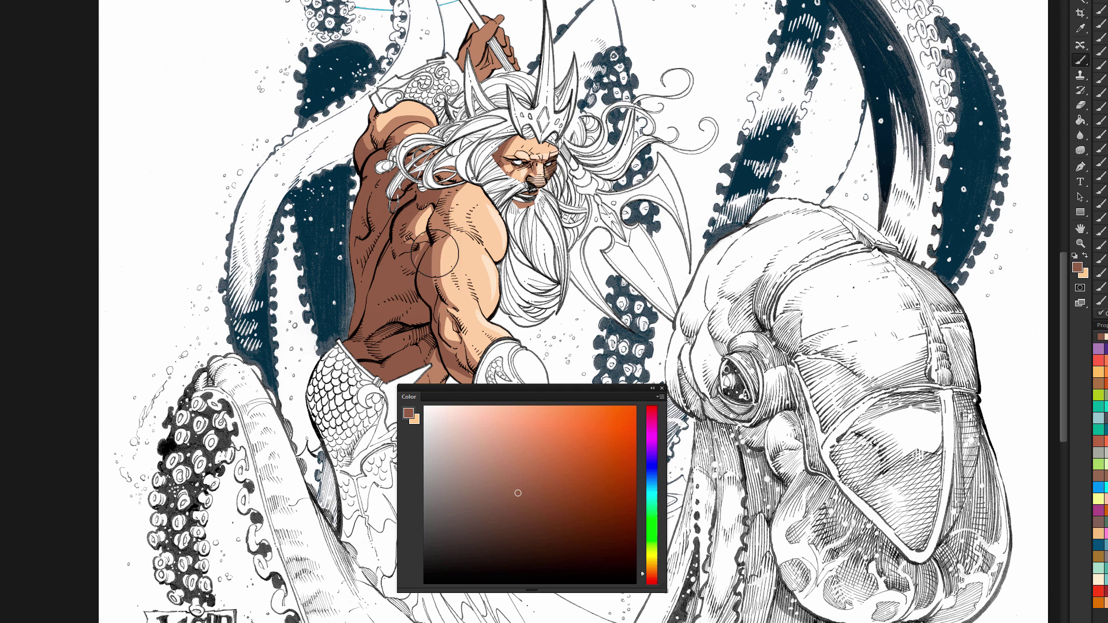
pyautogui.keyDown('alt'); pyautogui.click(427, 266); pyautogui.keyUp('alt')
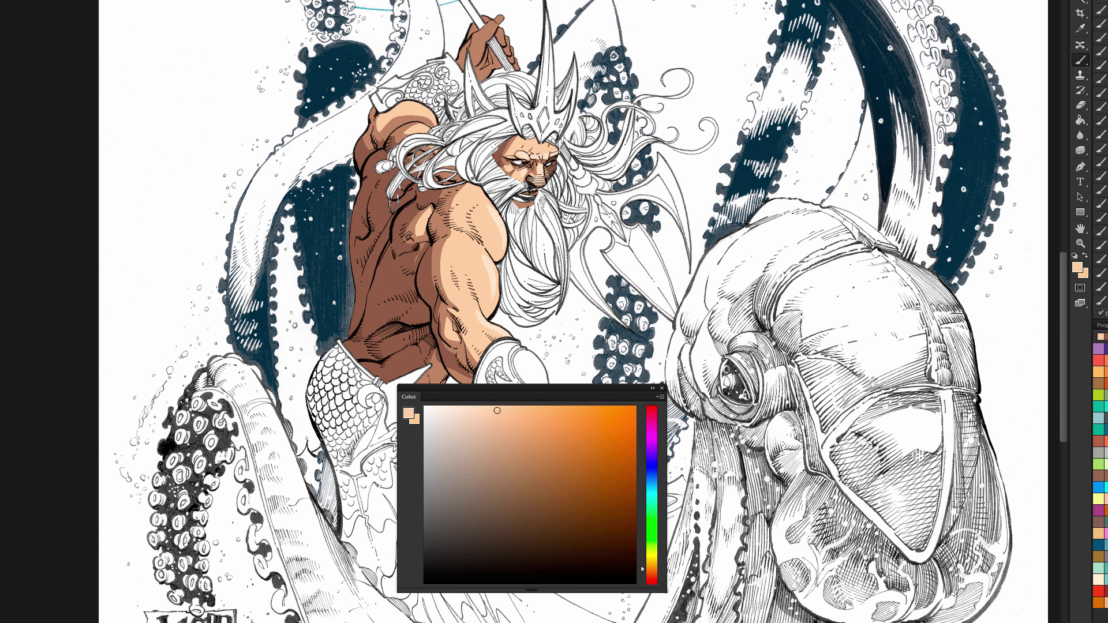
# Step: Restore the golden, hue-shifted skin on the sea king and sample its arm and back tones to compare their hues
pyautogui.hotkey('ctrl', 'z')
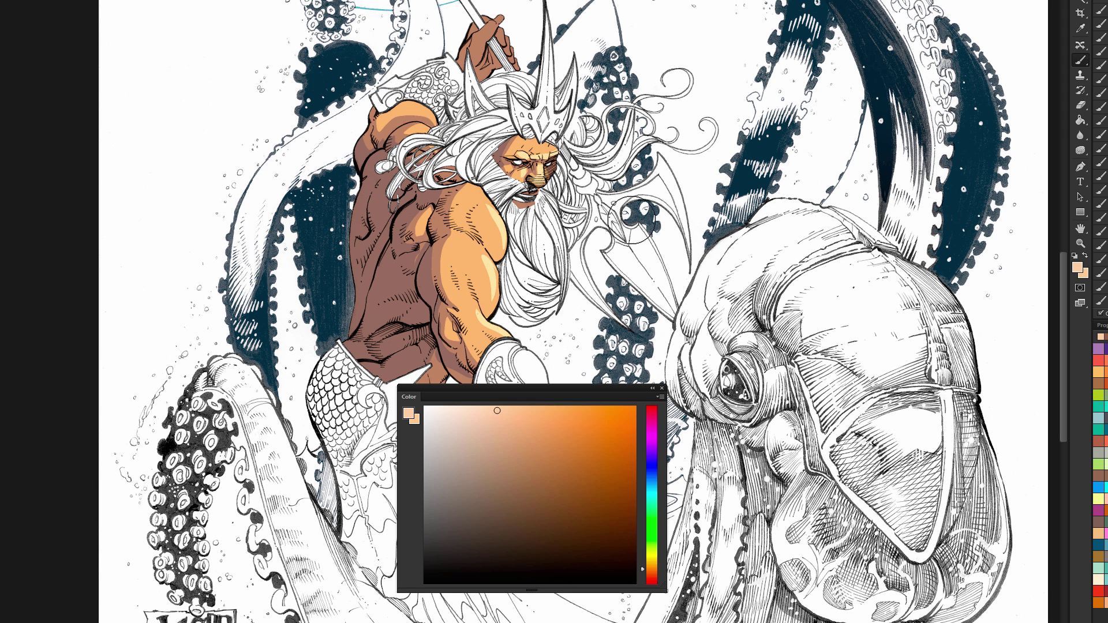
pyautogui.keyDown('alt'); pyautogui.click(444, 237); pyautogui.keyUp('alt')
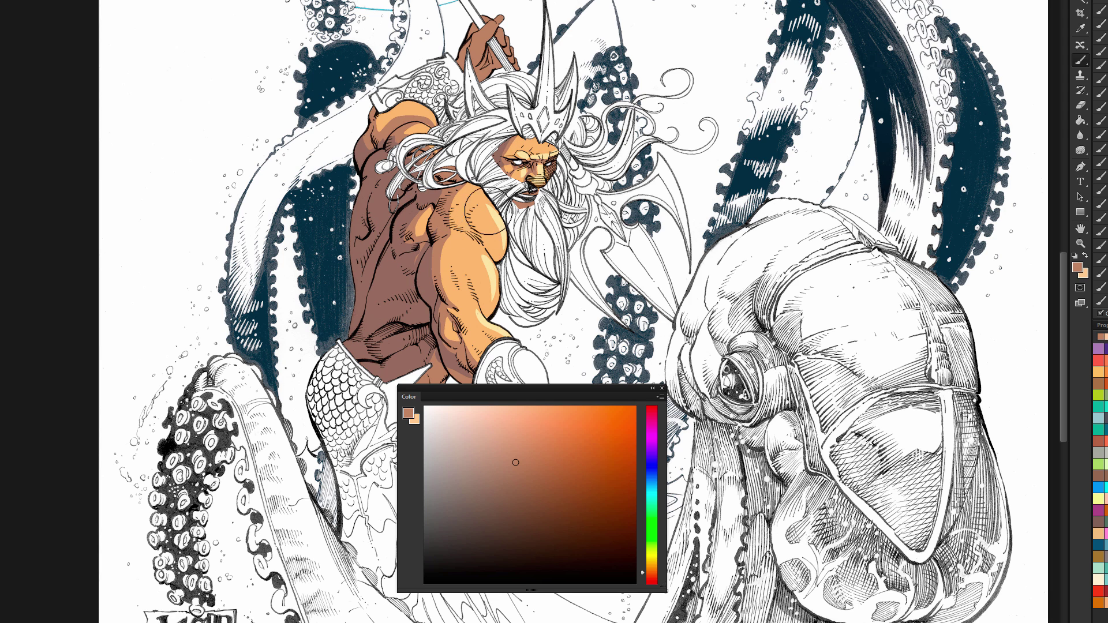
pyautogui.keyDown('alt'); pyautogui.click(464, 243); pyautogui.keyUp('alt')
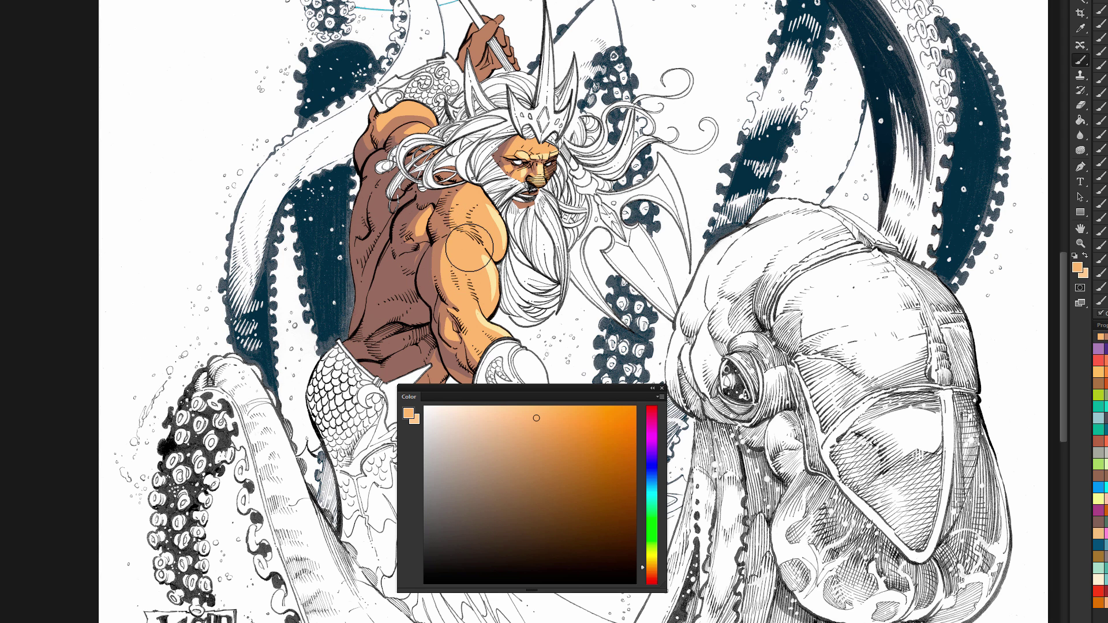
pyautogui.keyDown('alt'); pyautogui.click(489, 262); pyautogui.keyUp('alt')
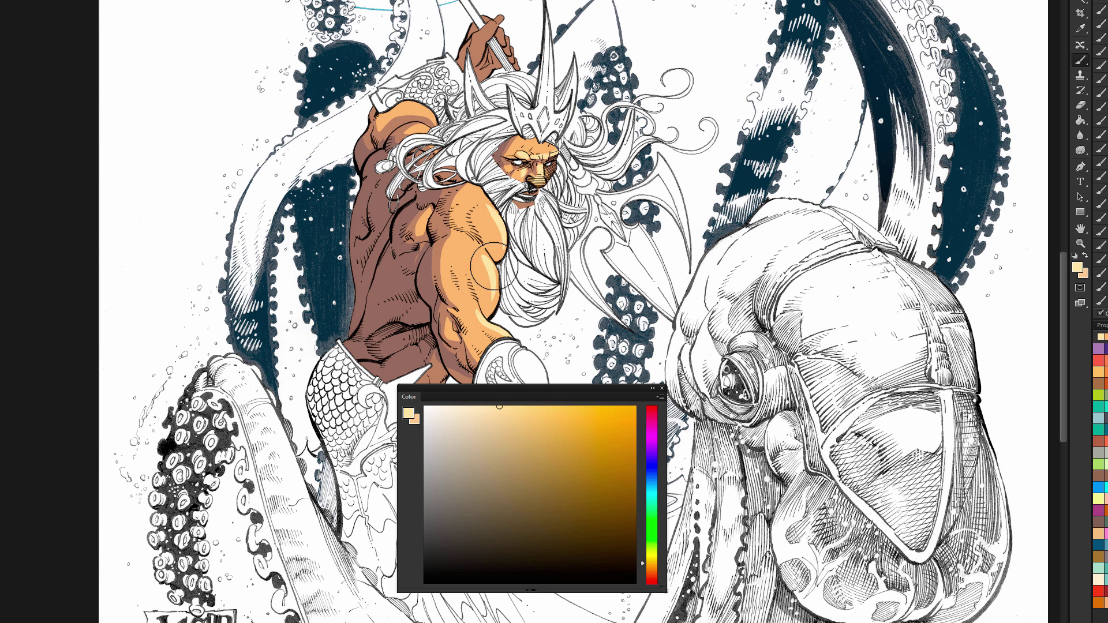
pyautogui.keyDown('alt'); pyautogui.click(397, 261); pyautogui.keyUp('alt')
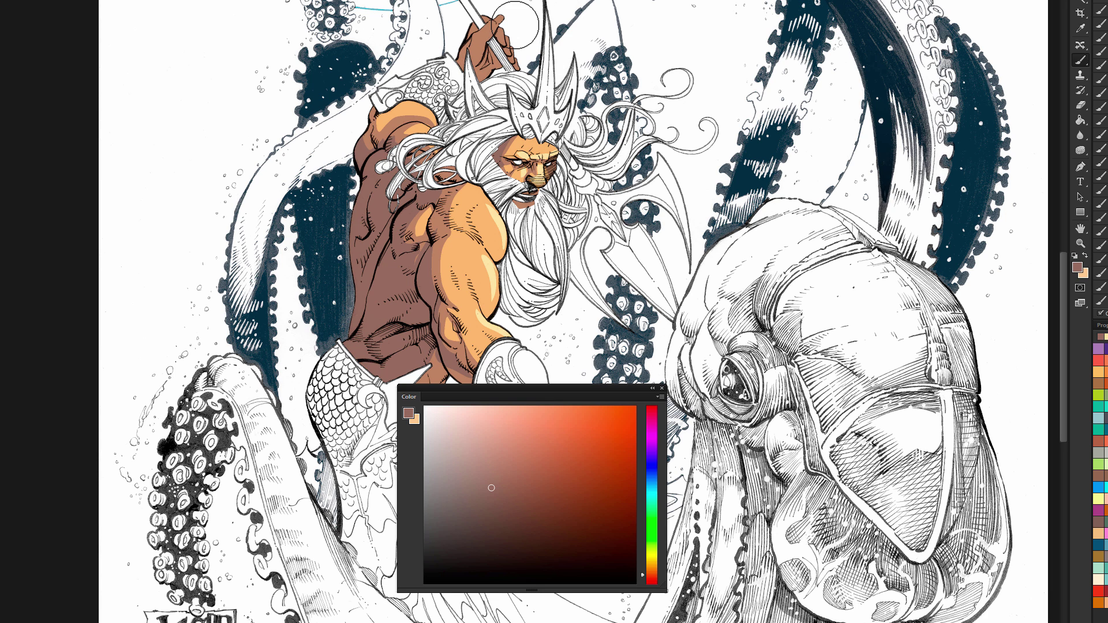
# Step: Sample the beard linework and several light and shaded tones on the sea king's upper arm to compare their hues
pyautogui.hotkey('alt', 'f')
pyautogui.keyDown('alt'); pyautogui.click(557, 228); pyautogui.keyUp('alt')
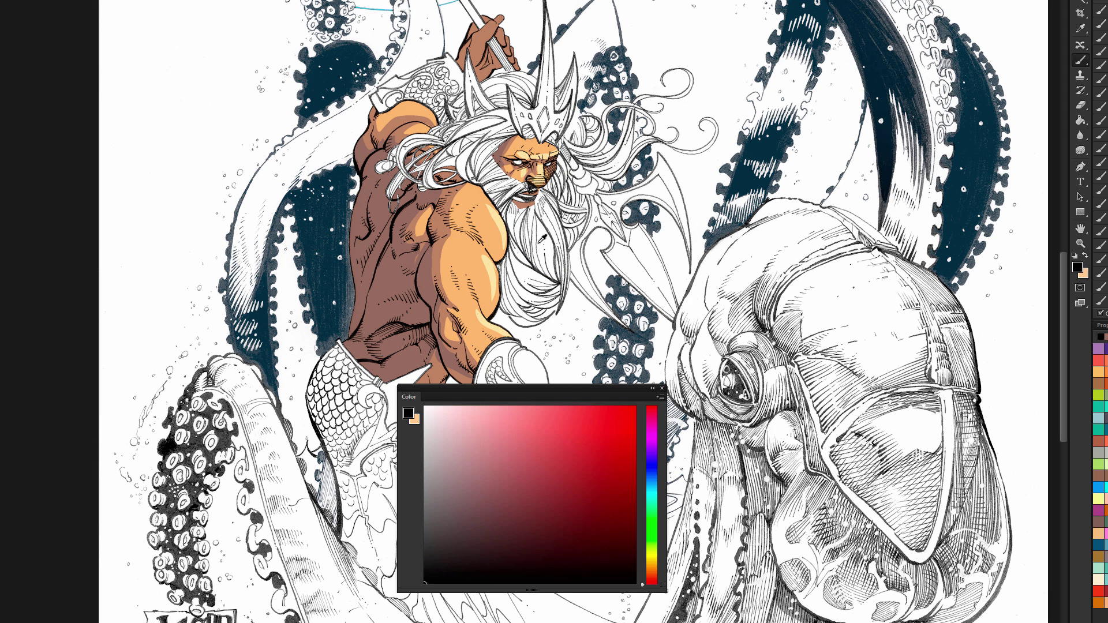
pyautogui.keyDown('alt'); pyautogui.click(488, 228); pyautogui.keyUp('alt')
pyautogui.keyDown('alt'); pyautogui.click(498, 226); pyautogui.keyUp('alt')
pyautogui.keyDown('alt'); pyautogui.click(485, 257); pyautogui.keyUp('alt')
pyautogui.moveTo(443, 264); pyautogui.dragTo(483, 260)
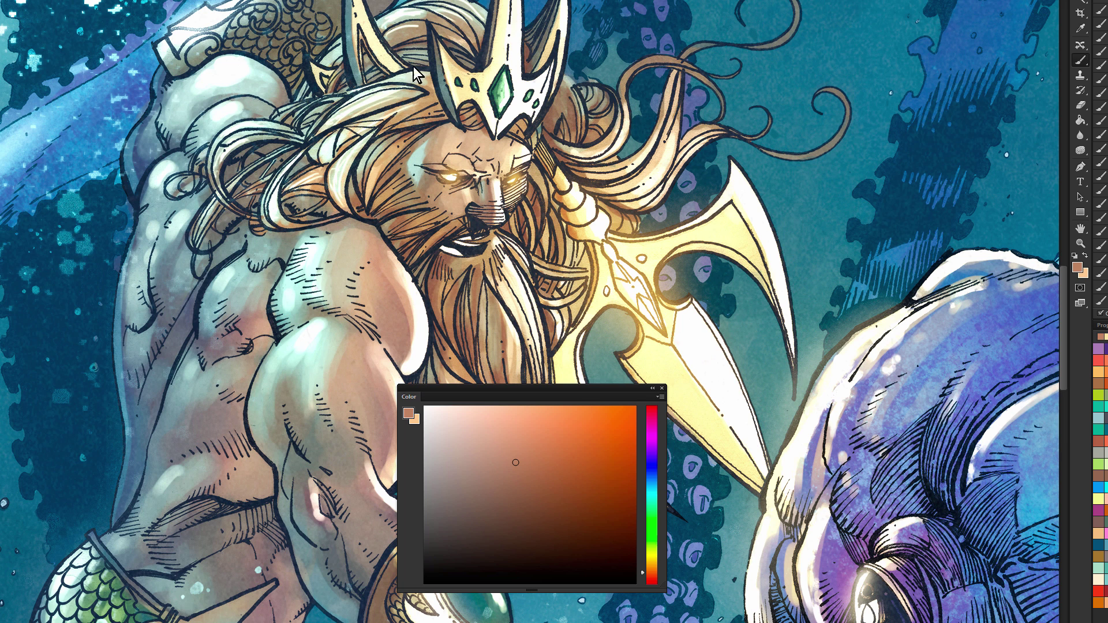
# Step: In the finished sea king painting, sample the front shoulder from its midtone up to the brightest highlight to follow the hue shift
pyautogui.moveTo(578, 398); pyautogui.dragTo(775, 378)
pyautogui.moveTo(498, 262); pyautogui.dragTo(532, 231)
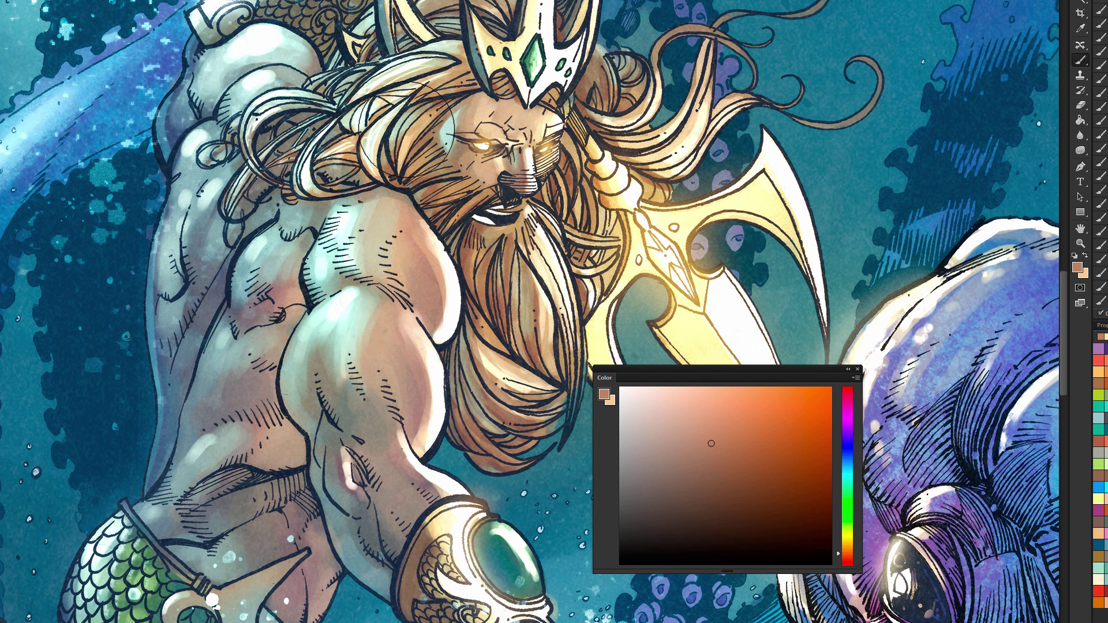
pyautogui.moveTo(409, 271)
pyautogui.mouseDown()
pyautogui.moveTo(416, 314)
pyautogui.moveTo(411, 209)
pyautogui.mouseUp()
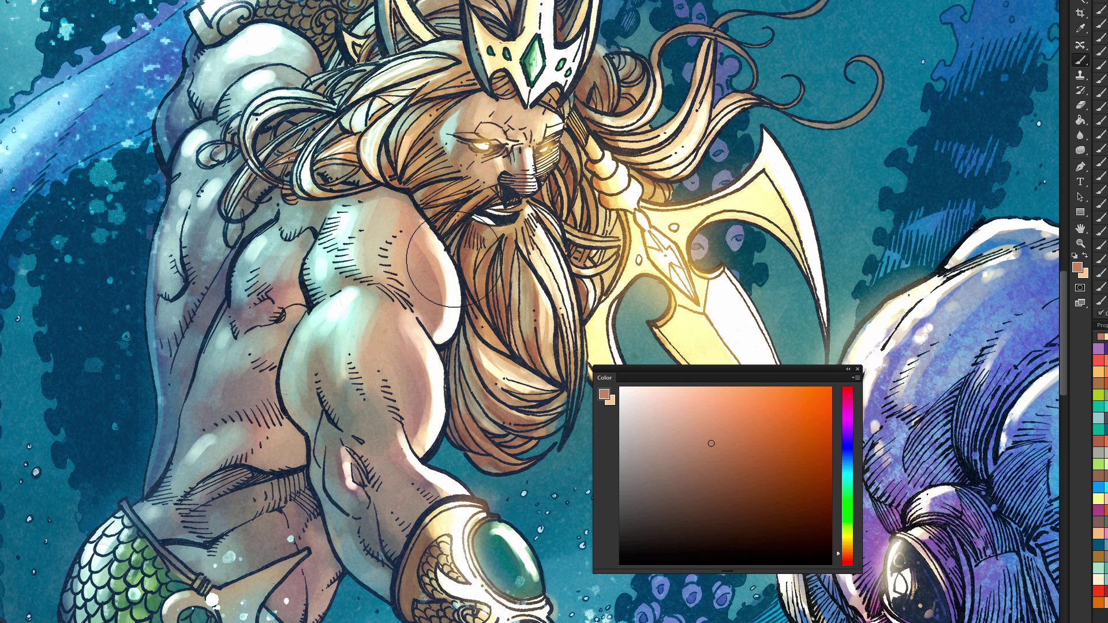
pyautogui.keyDown('alt'); pyautogui.click(431, 249); pyautogui.keyUp('alt')
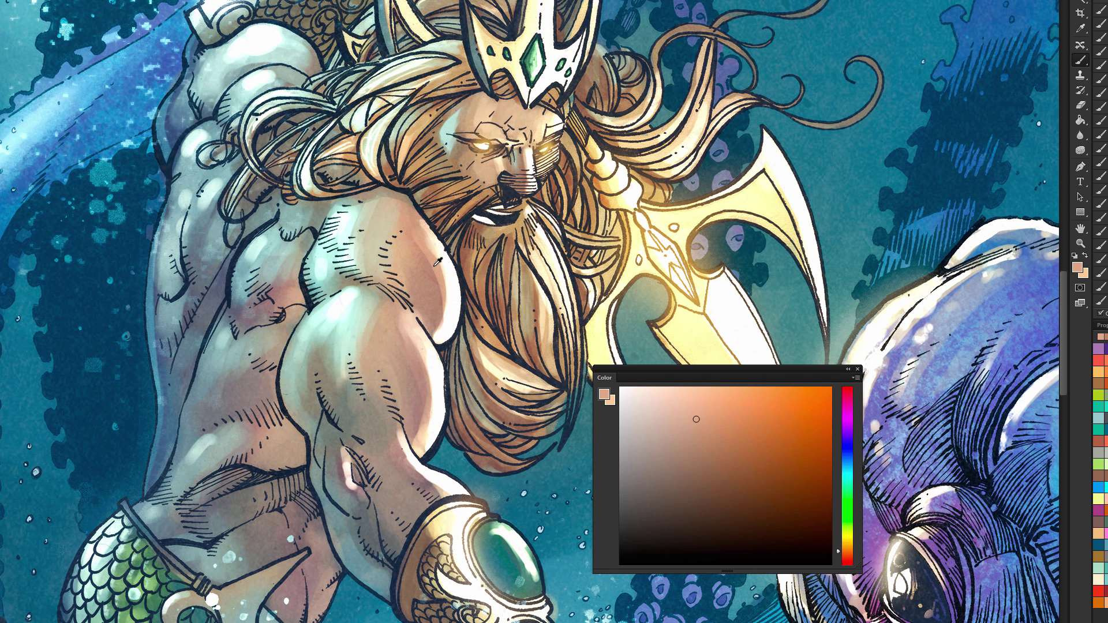
pyautogui.keyDown('alt'); pyautogui.click(435, 268); pyautogui.keyUp('alt')
pyautogui.keyDown('alt'); pyautogui.click(434, 244); pyautogui.keyUp('alt')
pyautogui.keyDown('alt'); pyautogui.click(436, 247); pyautogui.keyUp('alt')
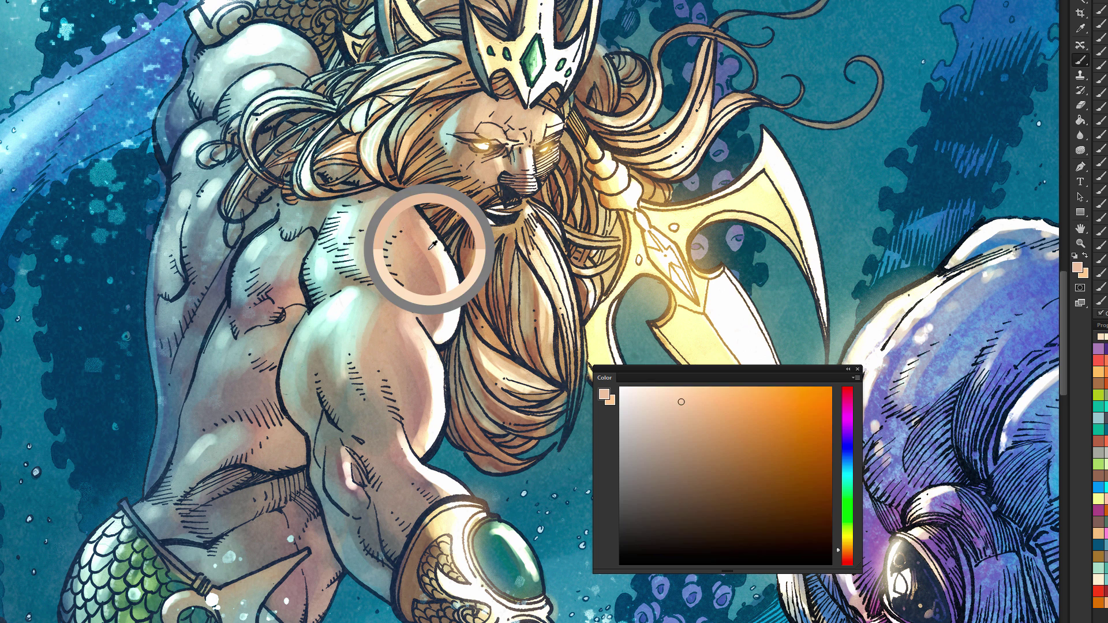
pyautogui.keyDown('alt'); pyautogui.click(440, 250); pyautogui.keyUp('alt')
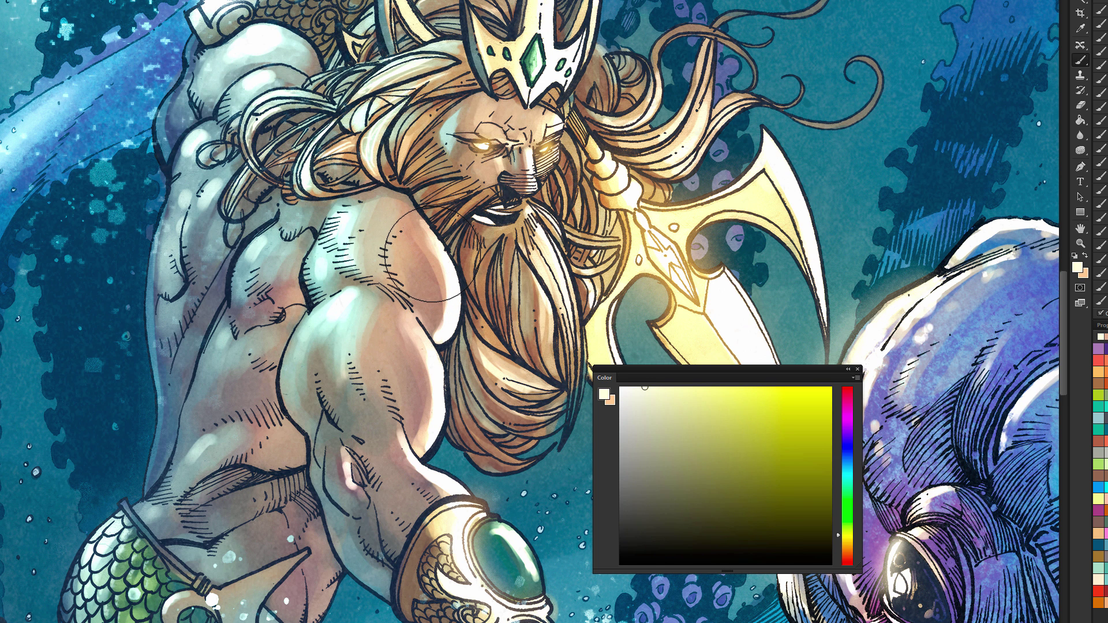
# Step: Sample the shadow tones across the painted sea king's back and shoulder to examine their cooler hues
pyautogui.moveTo(441, 267)
pyautogui.mouseDown()
pyautogui.moveTo(365, 255)
pyautogui.moveTo(342, 274)
pyautogui.moveTo(305, 276)
pyautogui.moveTo(257, 315)
pyautogui.moveTo(243, 298)
pyautogui.moveTo(241, 316)
pyautogui.mouseUp()
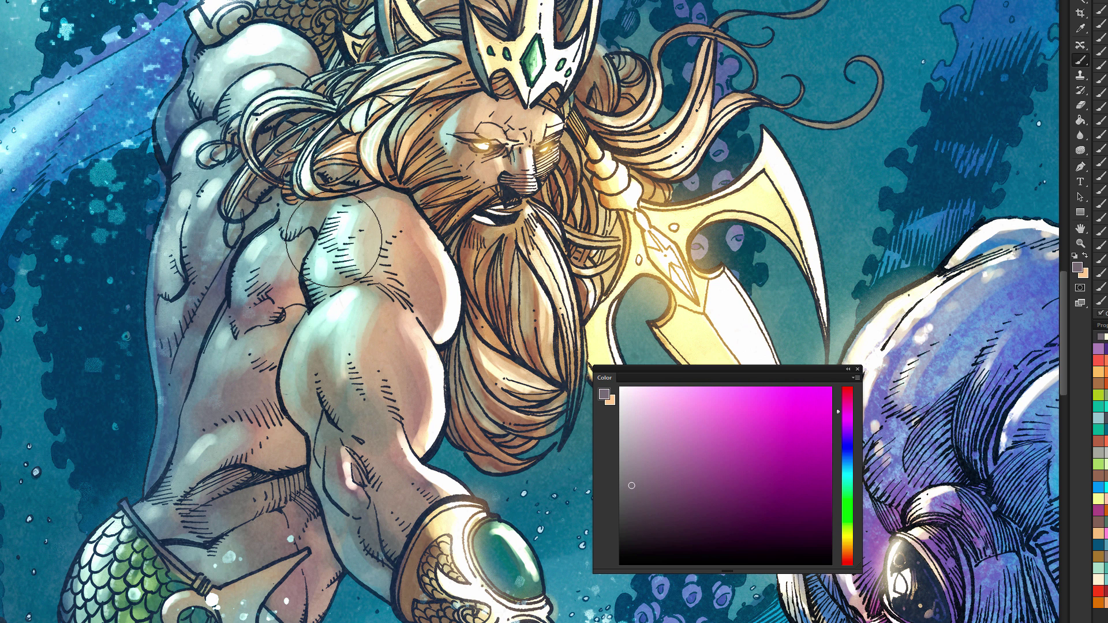
pyautogui.keyDown('alt'); pyautogui.click(223, 275); pyautogui.keyUp('alt')
pyautogui.moveTo(315, 238); pyautogui.dragTo(299, 242)
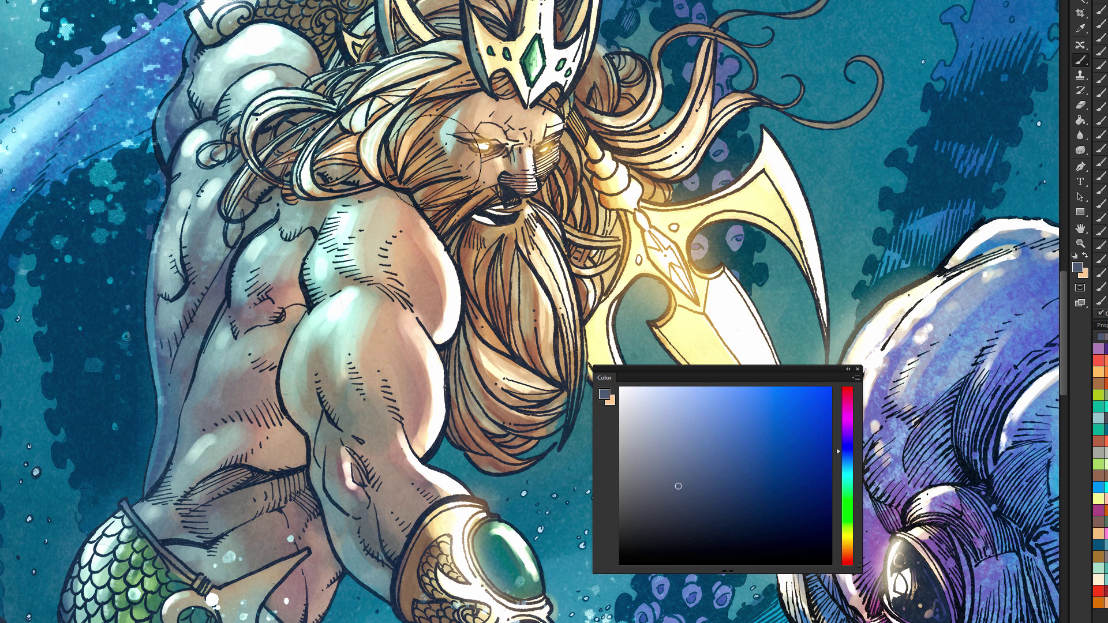
# Step: Return to the partly coloured sea king line art and shift the current colour's hue from blue to teal
pyautogui.hotkey('ctrl', 'Tab')
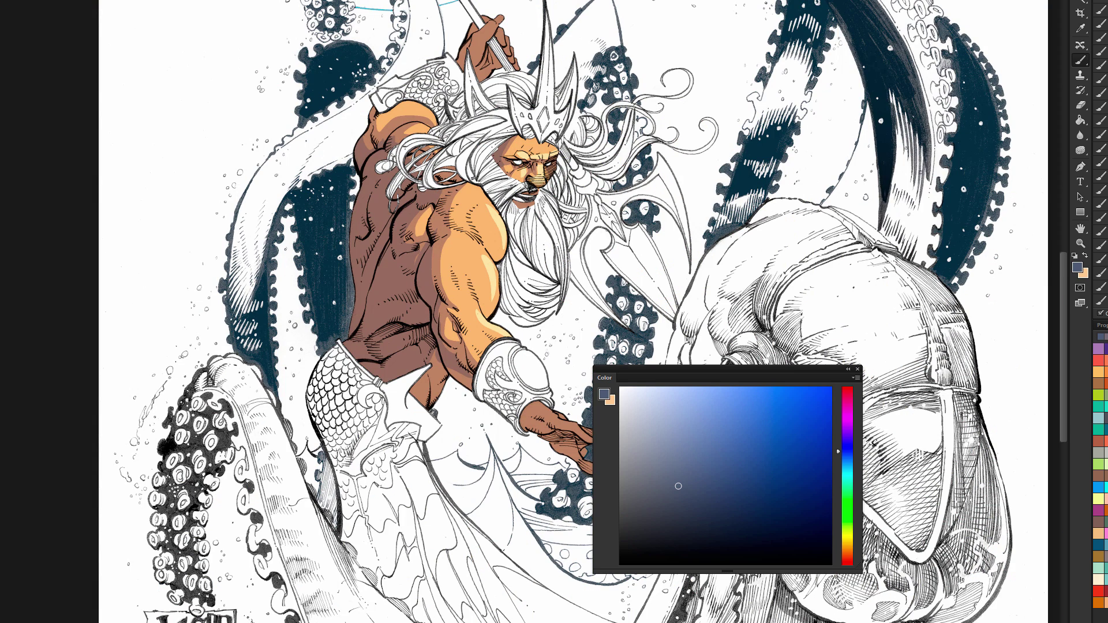
pyautogui.press('z')
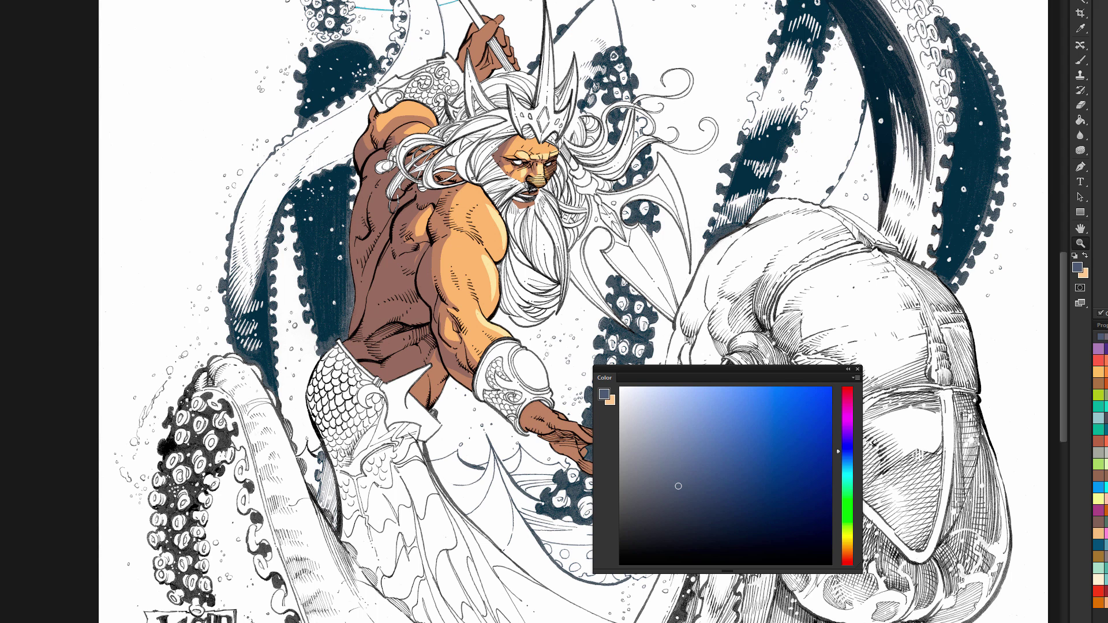
pyautogui.moveTo(843, 417); pyautogui.dragTo(847, 514)
pyautogui.moveTo(848, 519); pyautogui.dragTo(848, 467)
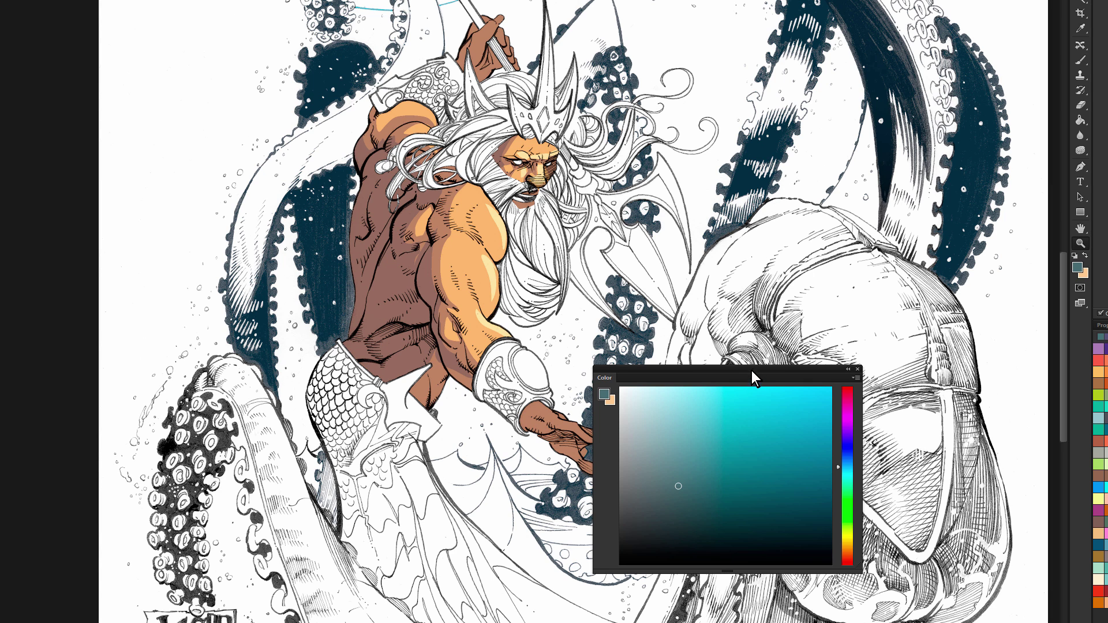
pyautogui.moveTo(751, 370); pyautogui.dragTo(543, 283)
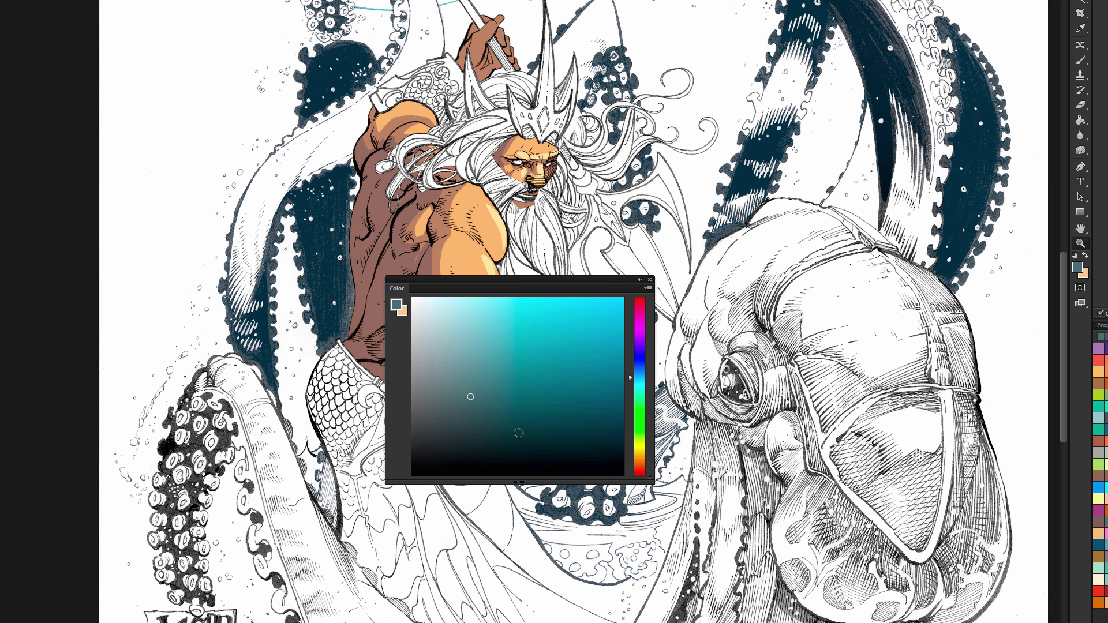
# Step: Pick a dark purple and a textured brush, and paint a base colour over the octopus's head
pyautogui.press('b')
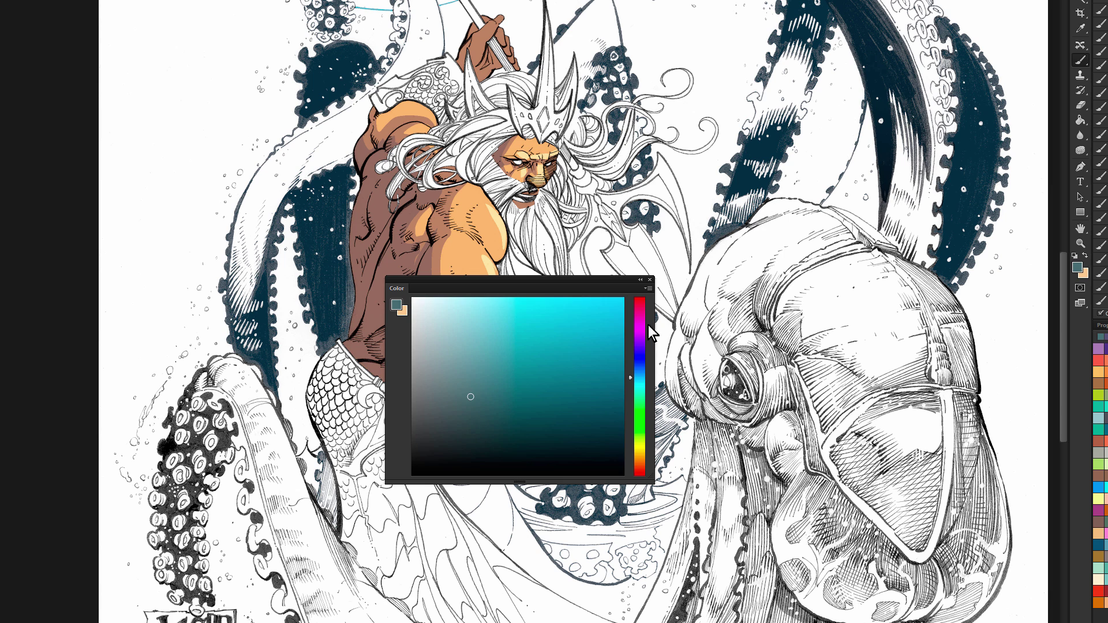
pyautogui.click(638, 336)
pyautogui.click(515, 387)
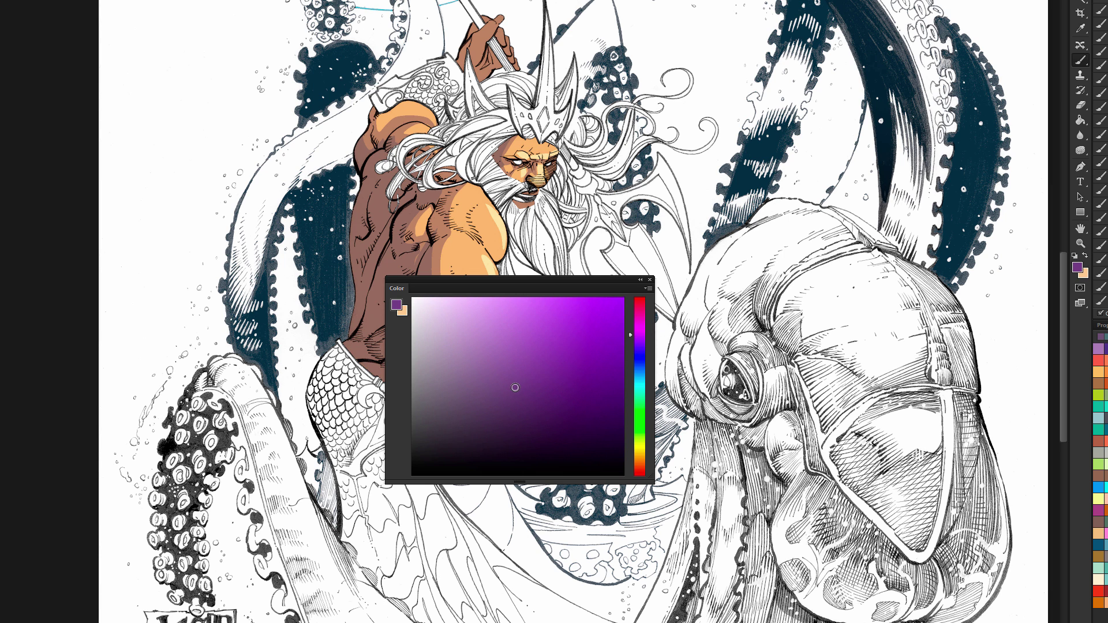
pyautogui.keyDown('alt'); pyautogui.rightClick(826, 294); pyautogui.keyUp('alt')
pyautogui.click(1102, 10)
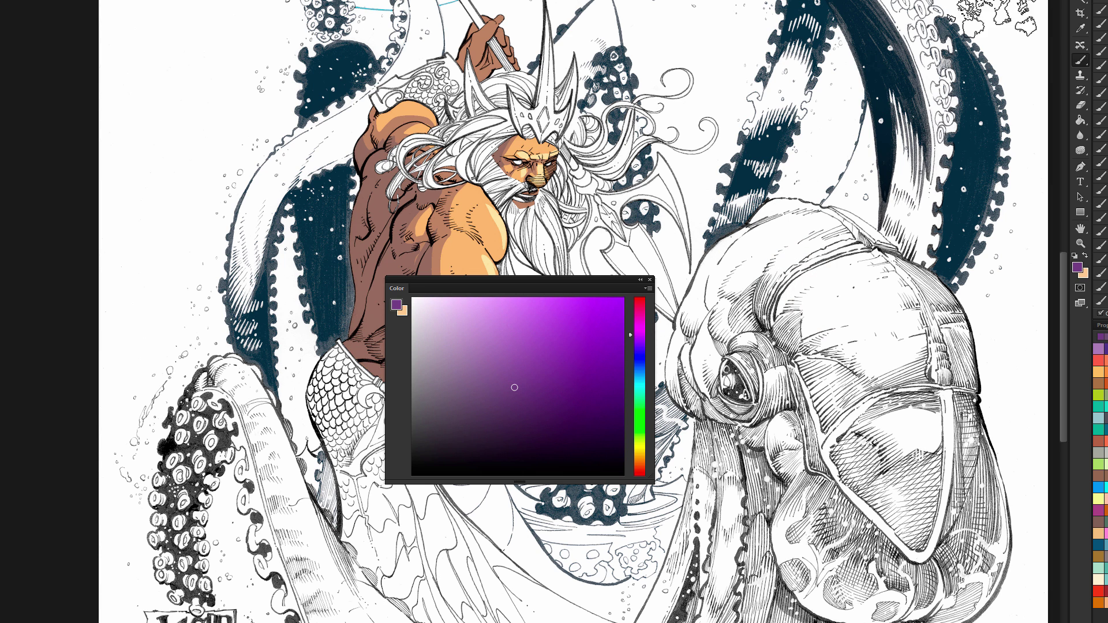
pyautogui.keyDown('alt'); pyautogui.rightClick(764, 283); pyautogui.keyUp('alt')
pyautogui.moveTo(771, 283)
pyautogui.mouseDown()
pyautogui.moveTo(866, 462)
pyautogui.moveTo(728, 350)
pyautogui.moveTo(780, 549)
pyautogui.moveTo(817, 306)
pyautogui.moveTo(947, 439)
pyautogui.moveTo(710, 392)
pyautogui.moveTo(947, 549)
pyautogui.mouseUp()
# Step: Try a lighter colour shifted from purple to bright blue, painting it over the upper part of the octopus's head
pyautogui.click(533, 336)
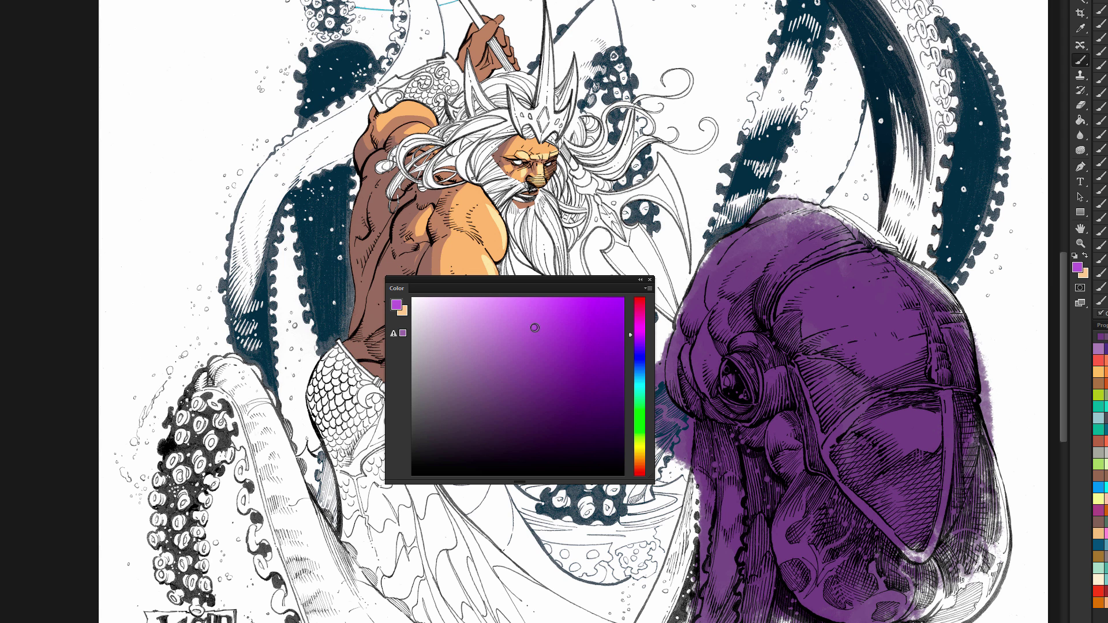
pyautogui.moveTo(639, 336)
pyautogui.mouseDown()
pyautogui.moveTo(639, 317)
pyautogui.moveTo(640, 366)
pyautogui.mouseUp()
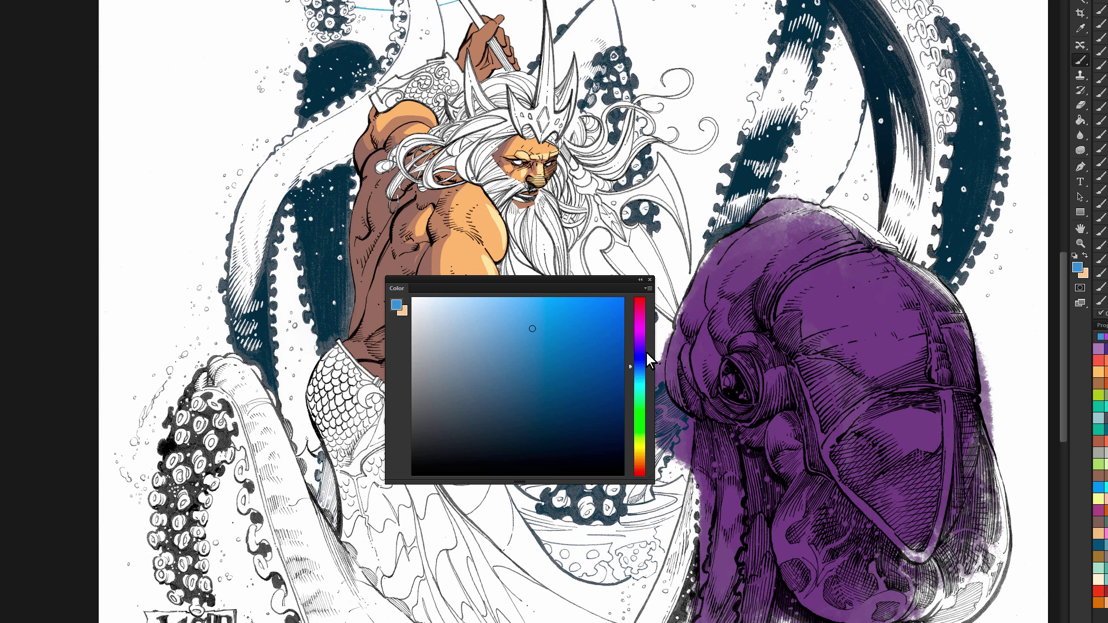
pyautogui.click(639, 369)
pyautogui.keyDown('alt'); pyautogui.rightClick(804, 247); pyautogui.keyUp('alt')
pyautogui.moveTo(805, 245)
pyautogui.mouseDown()
pyautogui.moveTo(921, 376)
pyautogui.moveTo(981, 347)
pyautogui.moveTo(935, 439)
pyautogui.moveTo(1005, 404)
pyautogui.mouseUp()
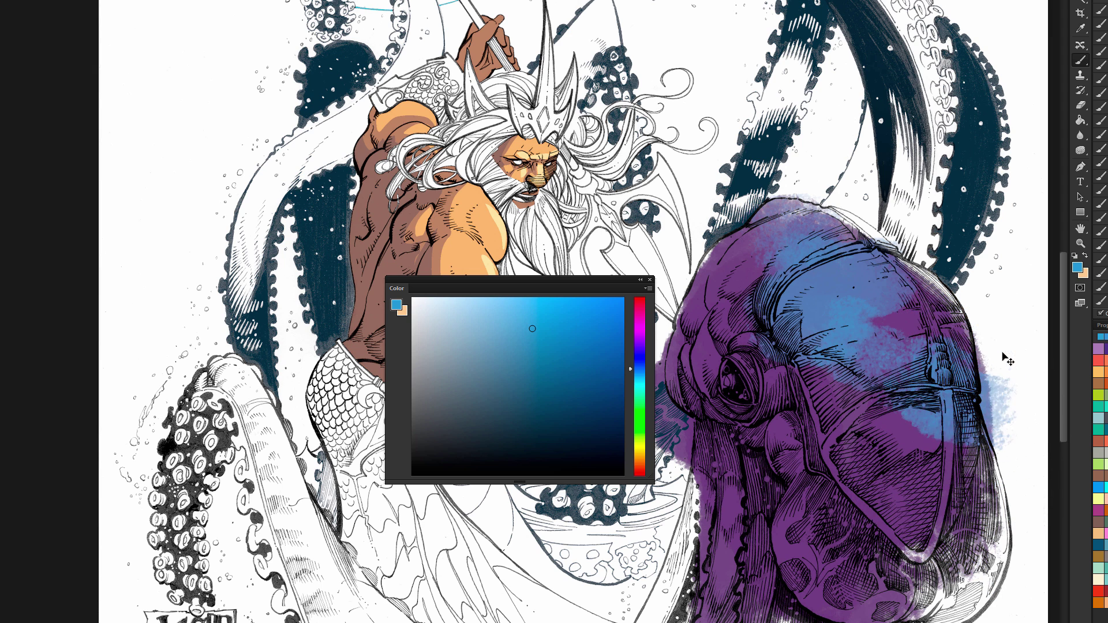
# Step: Undo the blue strokes on the octopus's head
pyautogui.hotkey('ctrl', 'alt', 'z')
pyautogui.hotkey('ctrl', 'alt', 'z')
pyautogui.hotkey('ctrl', 'alt', 'z')
pyautogui.hotkey('ctrl', 'alt', 'z')
pyautogui.hotkey('ctrl', 'alt', 'z')
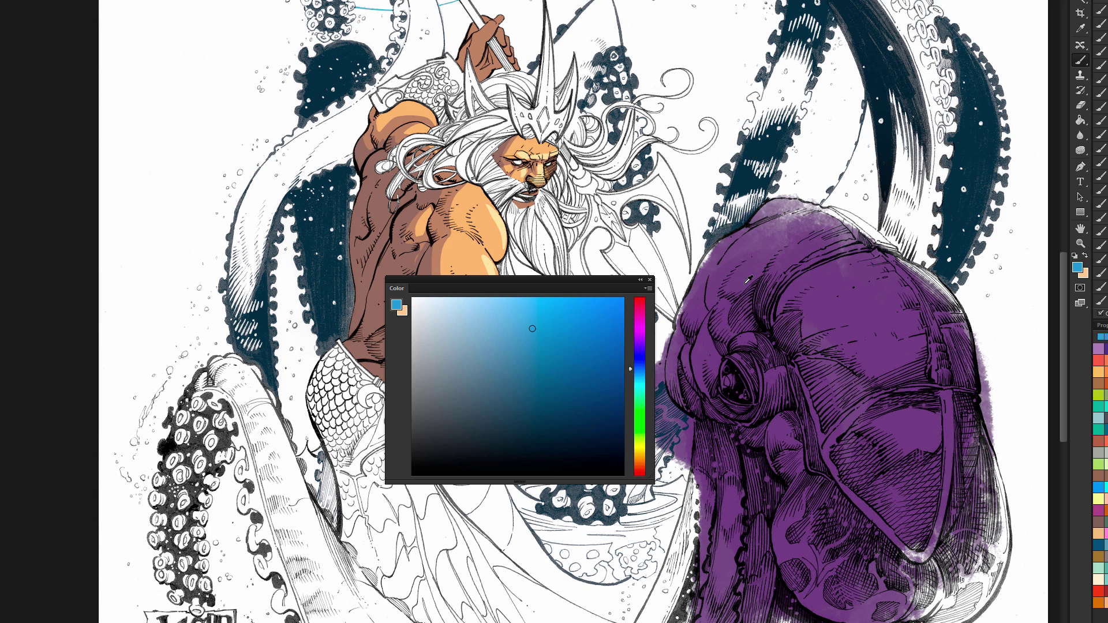
# Step: Sample the octopus's purple, shift it toward a brighter magenta, and paint the lit areas of the head
pyautogui.keyDown('alt'); pyautogui.click(744, 277); pyautogui.keyUp('alt')
pyautogui.click(639, 321)
pyautogui.moveTo(797, 243)
pyautogui.mouseDown()
pyautogui.moveTo(840, 300)
pyautogui.moveTo(791, 266)
pyautogui.moveTo(854, 347)
pyautogui.moveTo(933, 487)
pyautogui.moveTo(949, 582)
pyautogui.moveTo(930, 565)
pyautogui.mouseUp()
pyautogui.click(533, 344)
pyautogui.moveTo(831, 219)
pyautogui.mouseDown()
pyautogui.moveTo(875, 306)
pyautogui.moveTo(929, 373)
pyautogui.moveTo(984, 485)
pyautogui.mouseUp()
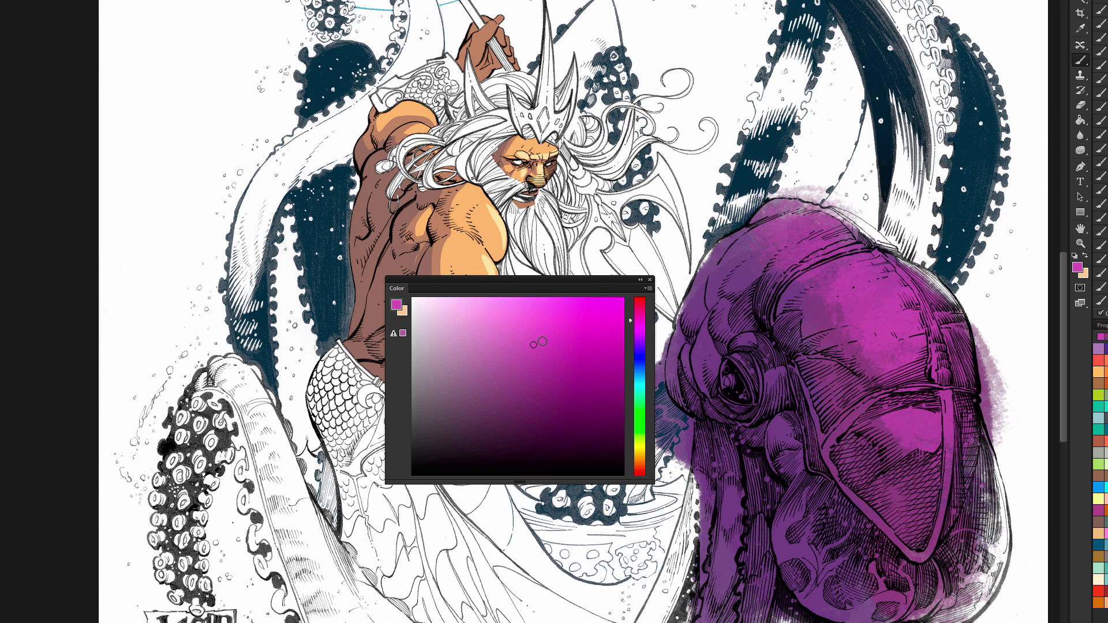
# Step: Return the hue to purple, pick a lighter tint, and paint it over the lit areas of the octopus's head
pyautogui.click(640, 336)
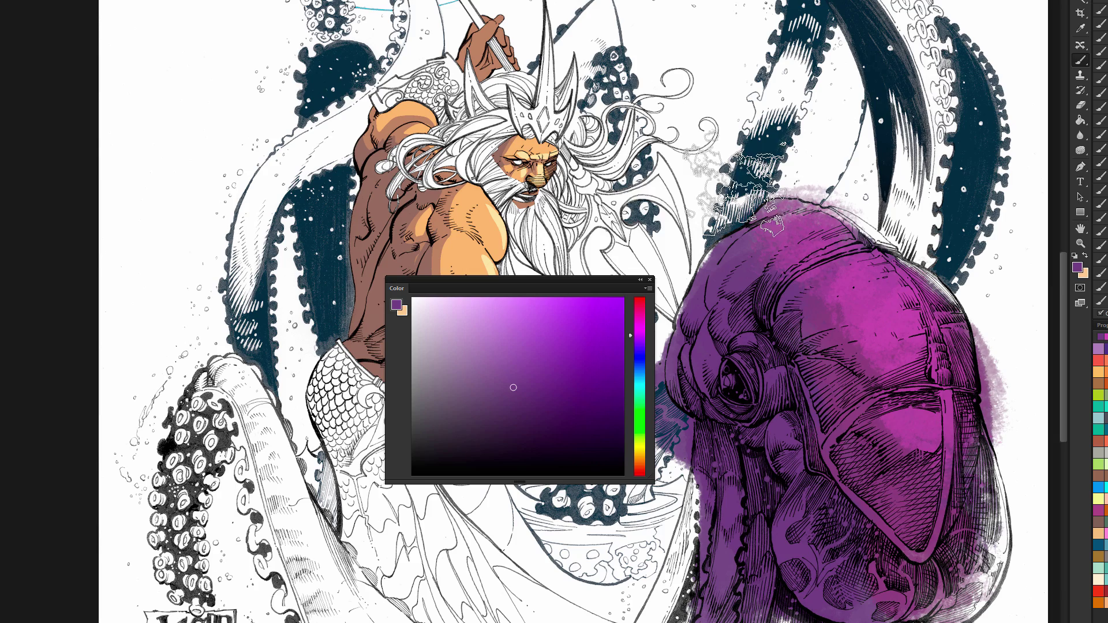
pyautogui.click(512, 324)
pyautogui.moveTo(816, 259)
pyautogui.mouseDown()
pyautogui.moveTo(853, 260)
pyautogui.moveTo(905, 216)
pyautogui.moveTo(882, 354)
pyautogui.moveTo(874, 294)
pyautogui.moveTo(842, 259)
pyautogui.moveTo(888, 366)
pyautogui.moveTo(975, 329)
pyautogui.mouseUp()
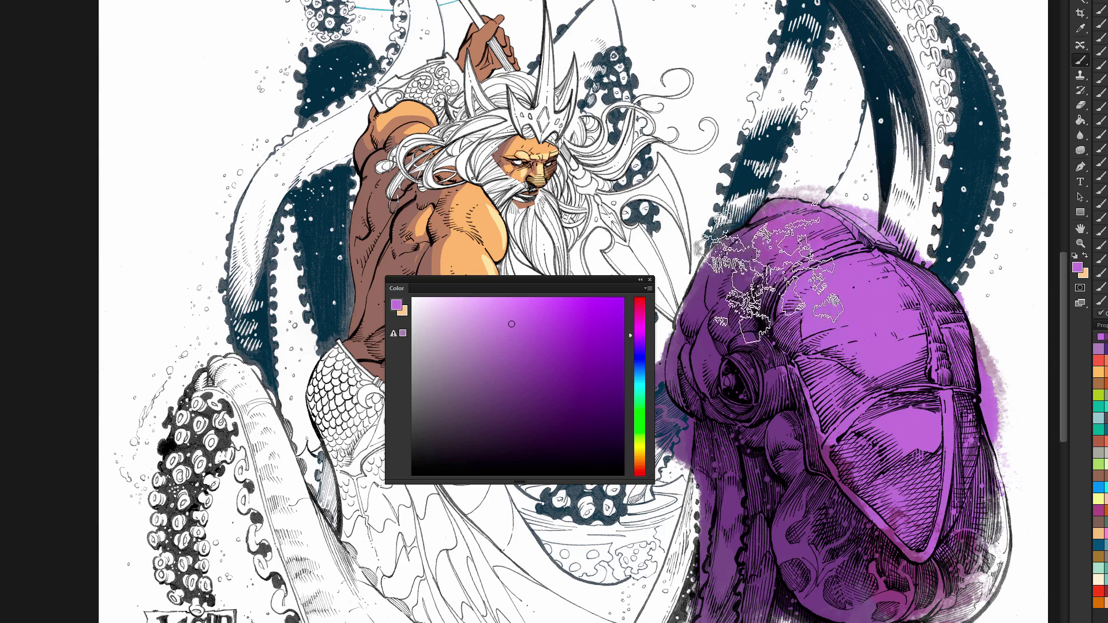